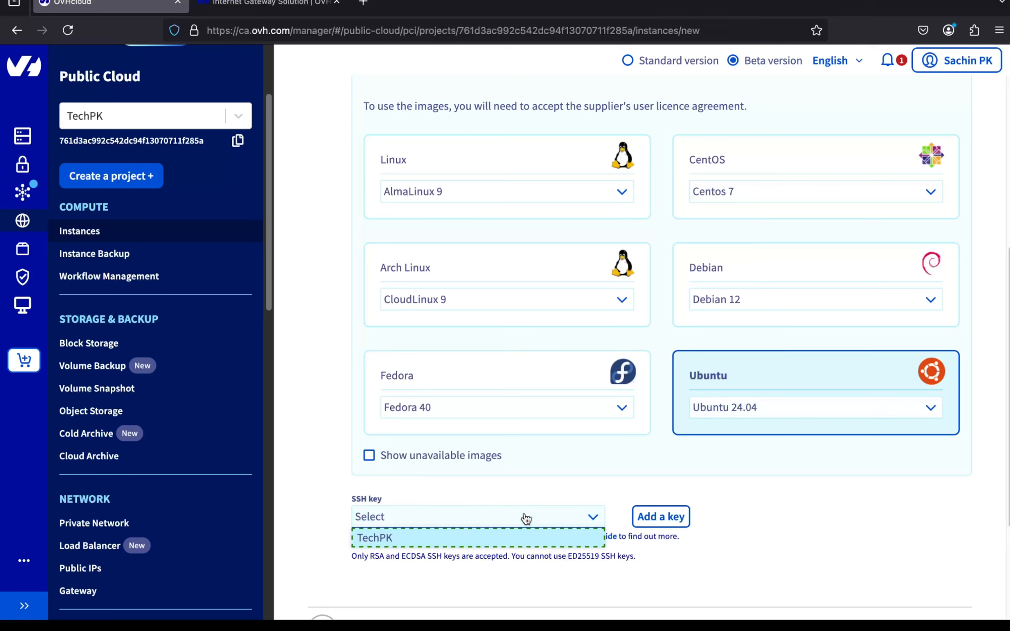
- Attach the TechPK SSH key to the Ubuntu 24.04 image and confirm the image step
{"action": "left_click", "coordinate": [518, 543]}
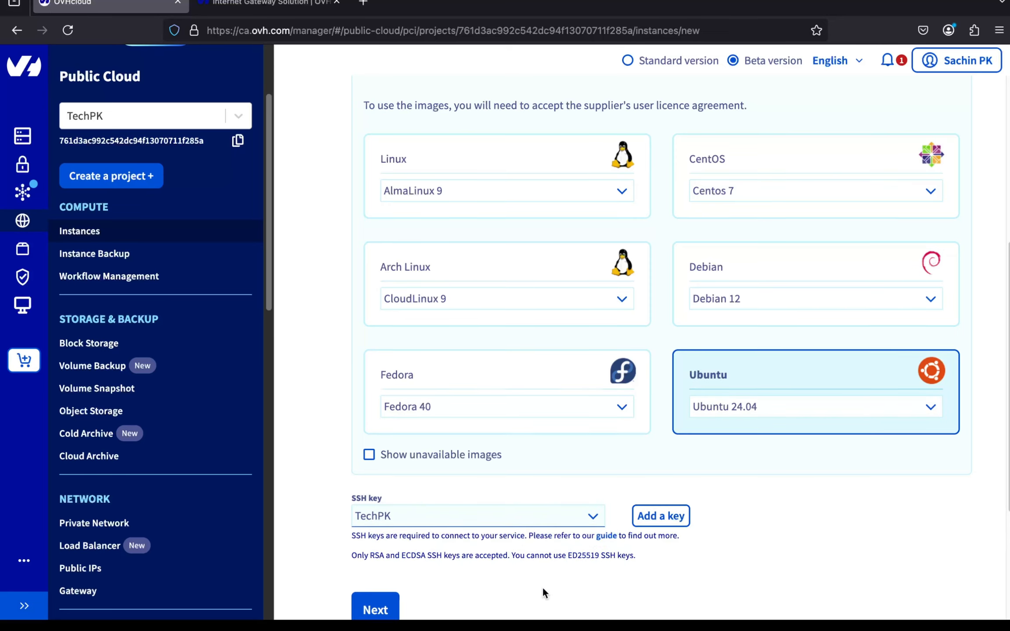
{"action": "scroll", "coordinate": [542, 586], "scroll_direction": "down", "scroll_amount": 3}
{"action": "left_click", "coordinate": [375, 441]}
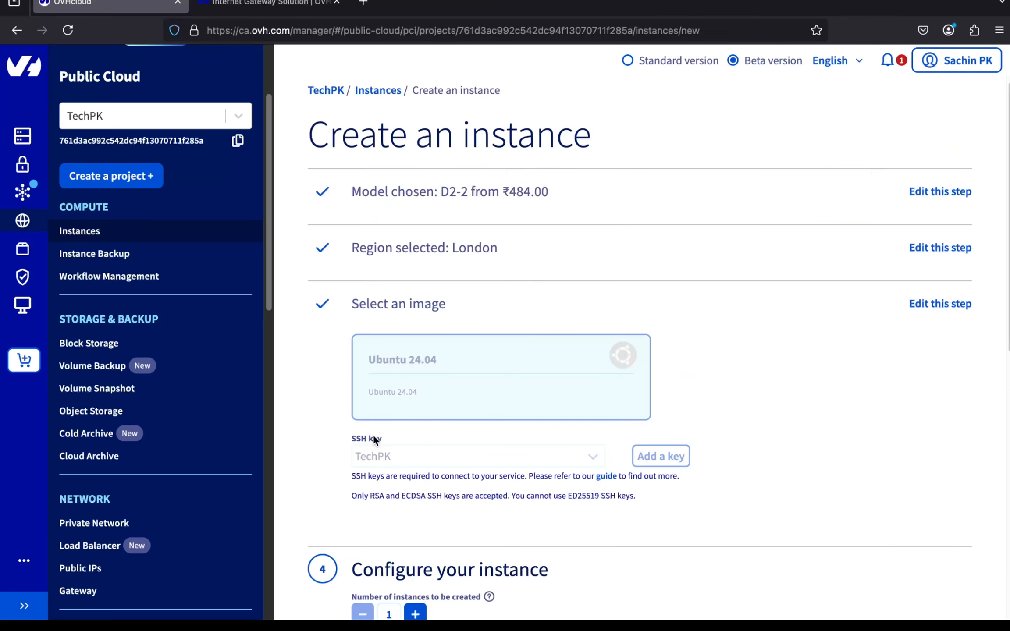
- Rename the instance to public-instance and continue to network configuration
{"action": "left_click", "coordinate": [364, 484]}
{"action": "key", "text": "super+a"}
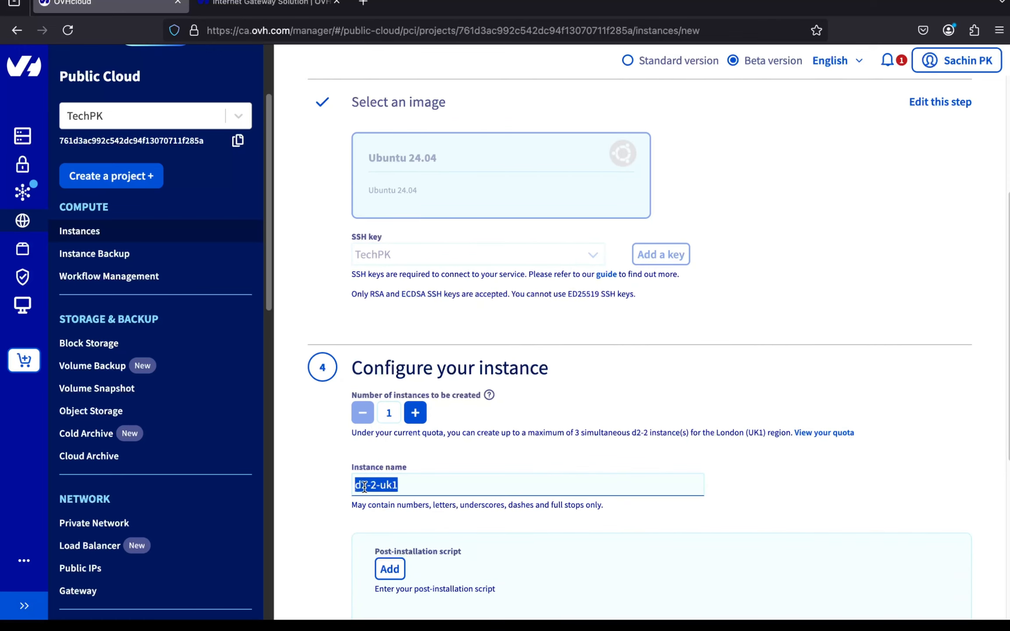
{"action": "type", "text": "public-instance"}
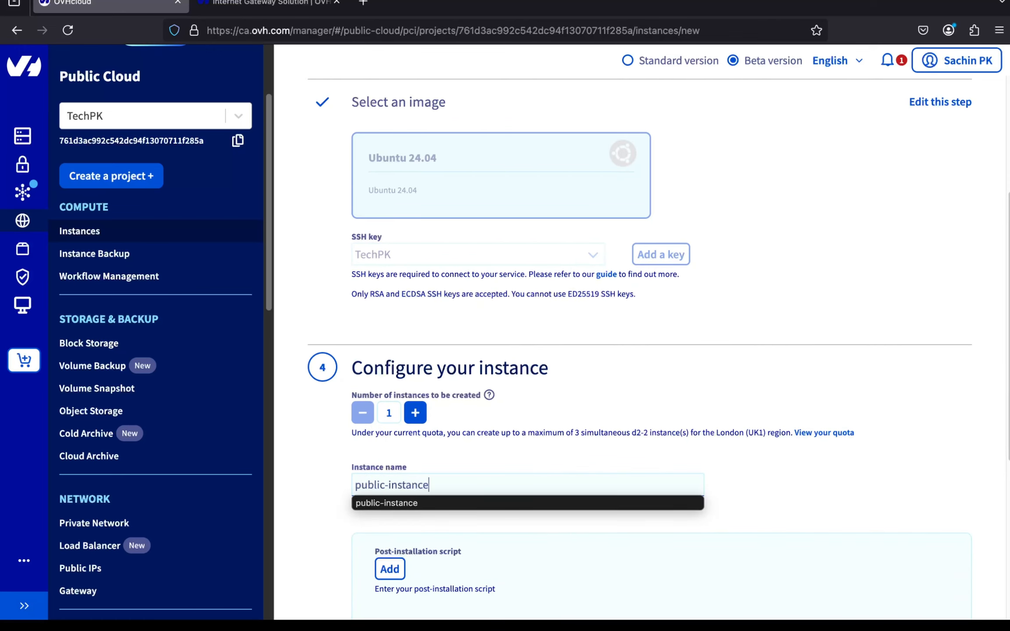
{"action": "left_click", "coordinate": [460, 444]}
{"action": "scroll", "coordinate": [472, 515], "scroll_direction": "down", "scroll_amount": 5}
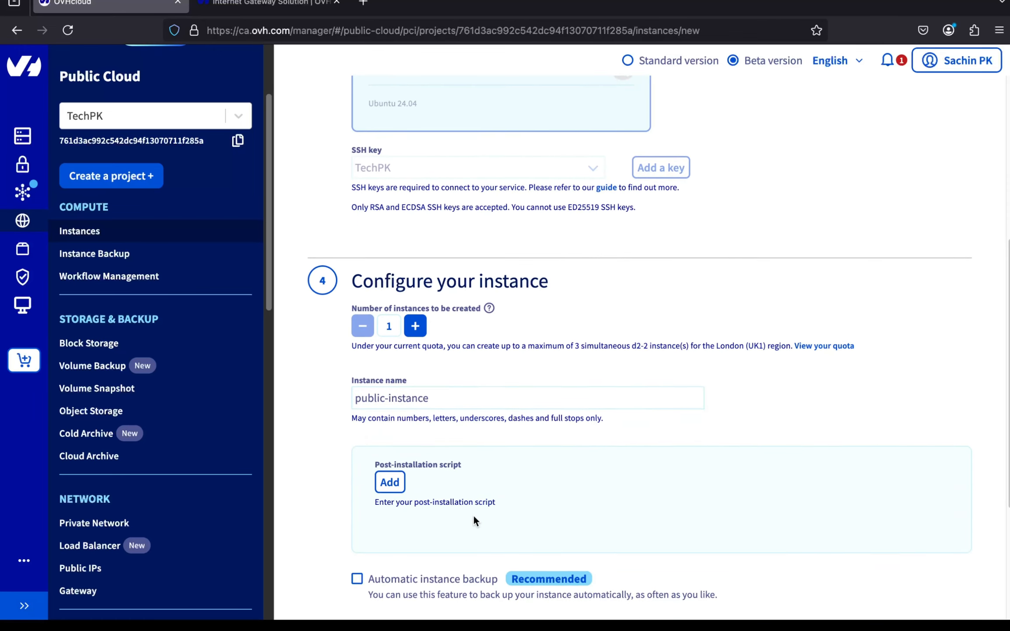
{"action": "left_click", "coordinate": [375, 524]}
{"action": "scroll", "coordinate": [377, 506], "scroll_direction": "down", "scroll_amount": 4}
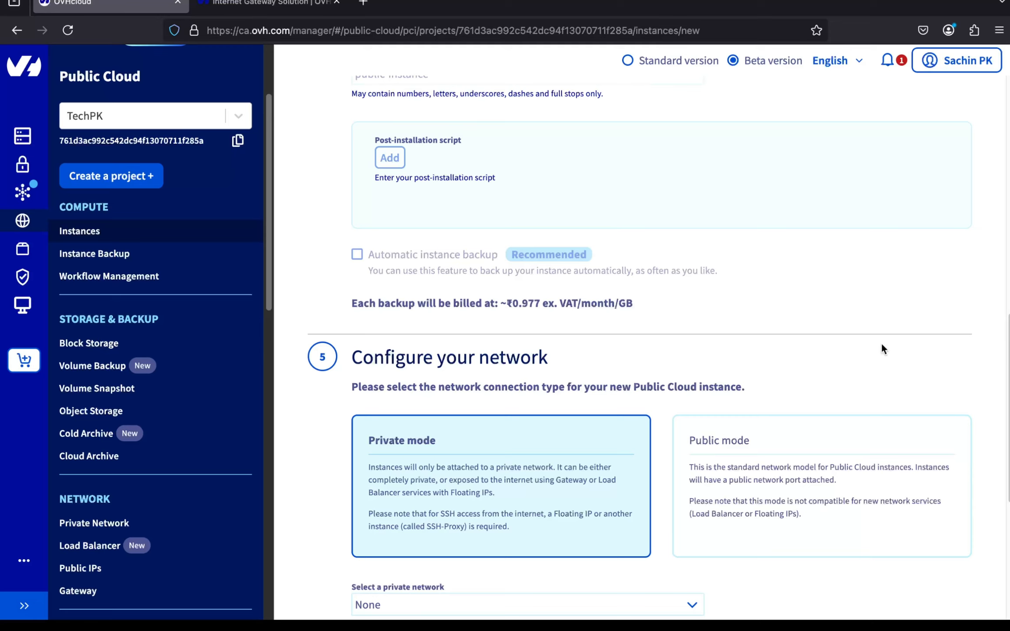
- Review the whiteboard diagram of public and private instances, networks, internet and OVH Gateway
{"action": "key", "text": "super+Tab"}
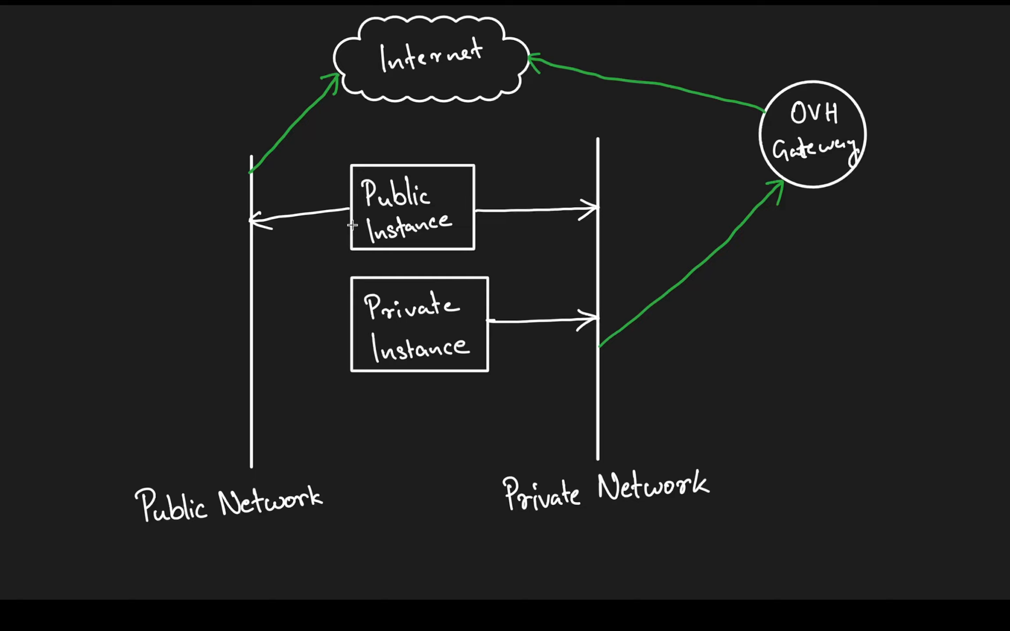
{"action": "key", "text": "super+Tab"}
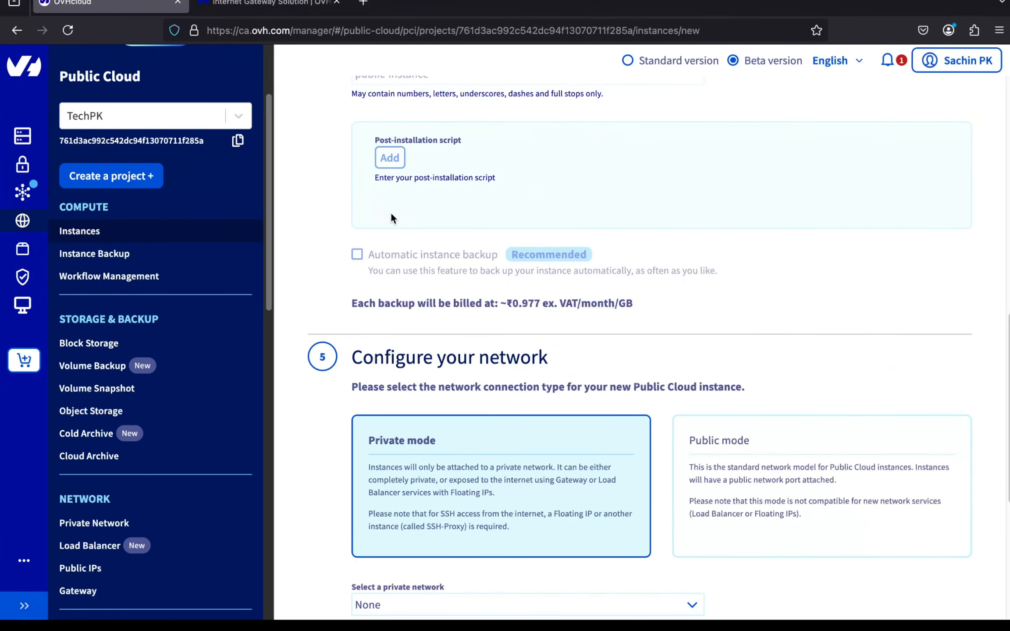
- Use Public mode with private network 0002 - TestPrivateNetwork and advance to Hourly billing
{"action": "left_click", "coordinate": [762, 447]}
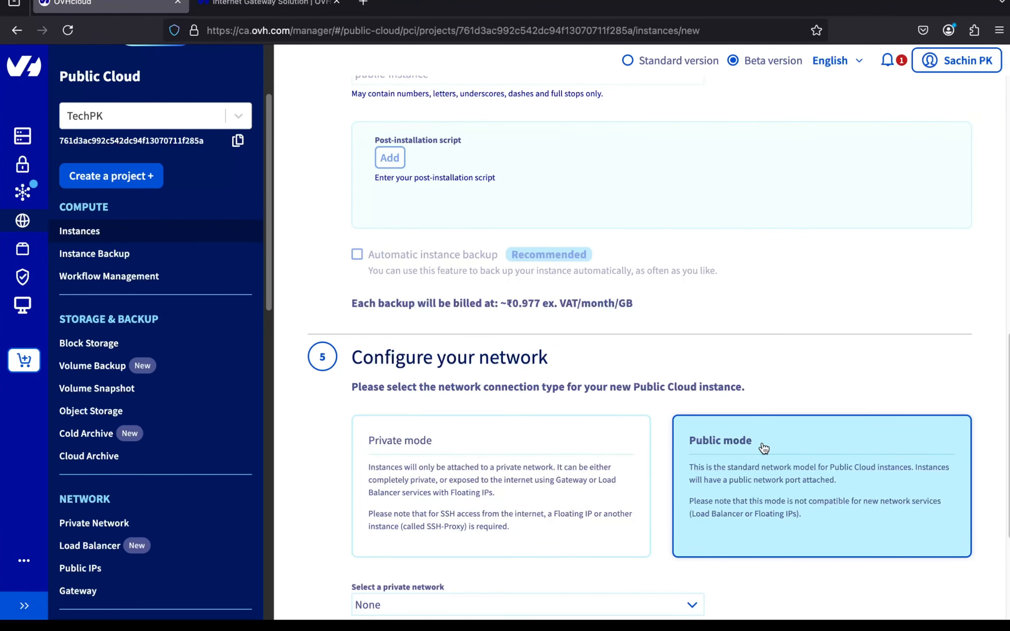
{"action": "scroll", "coordinate": [762, 447], "scroll_direction": "down", "scroll_amount": 3}
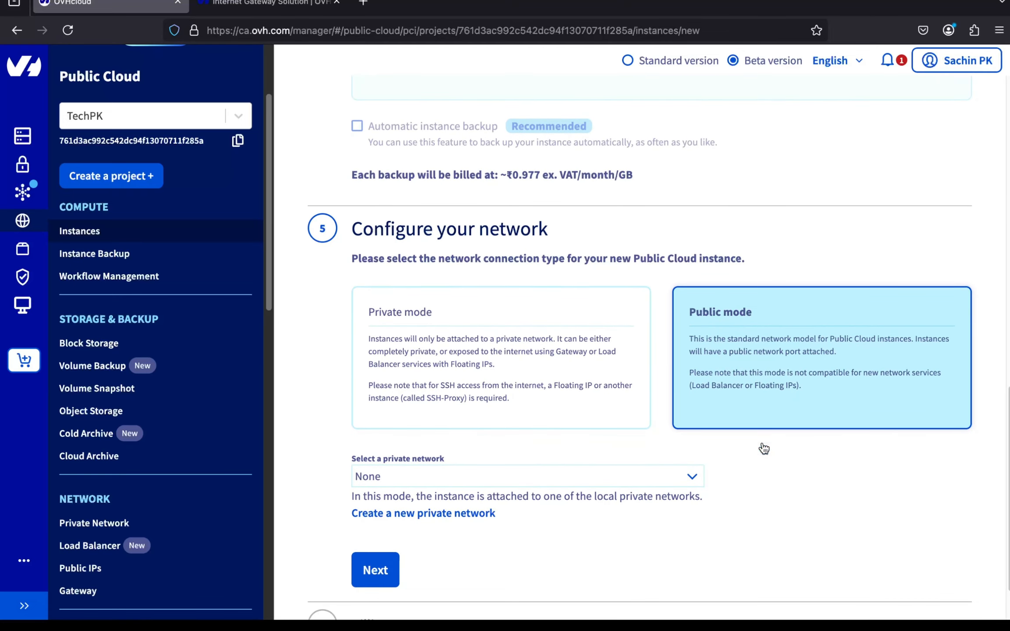
{"action": "left_click", "coordinate": [649, 476]}
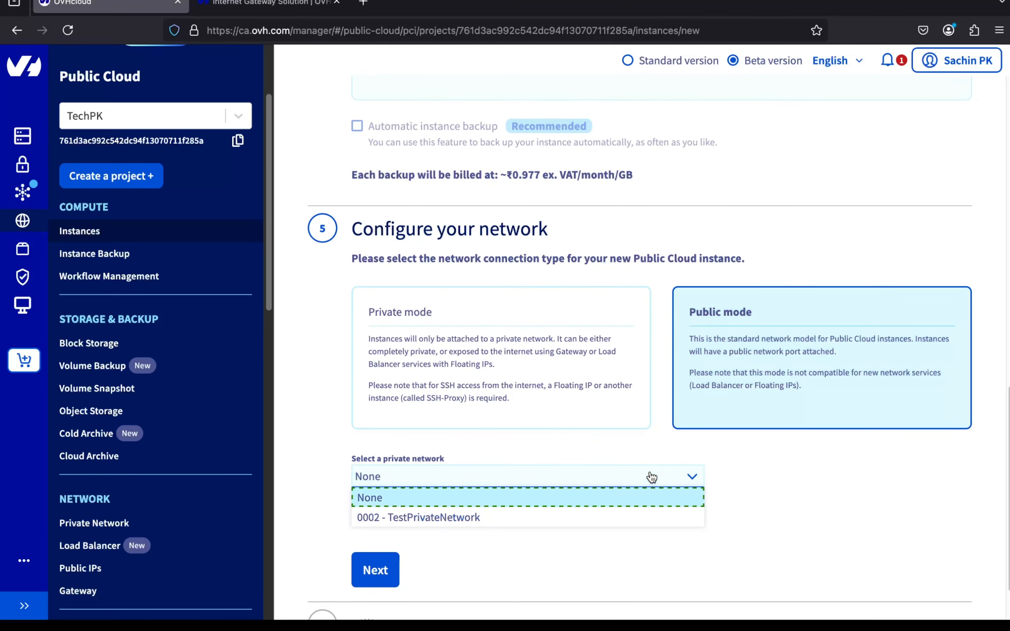
{"action": "left_click", "coordinate": [635, 517]}
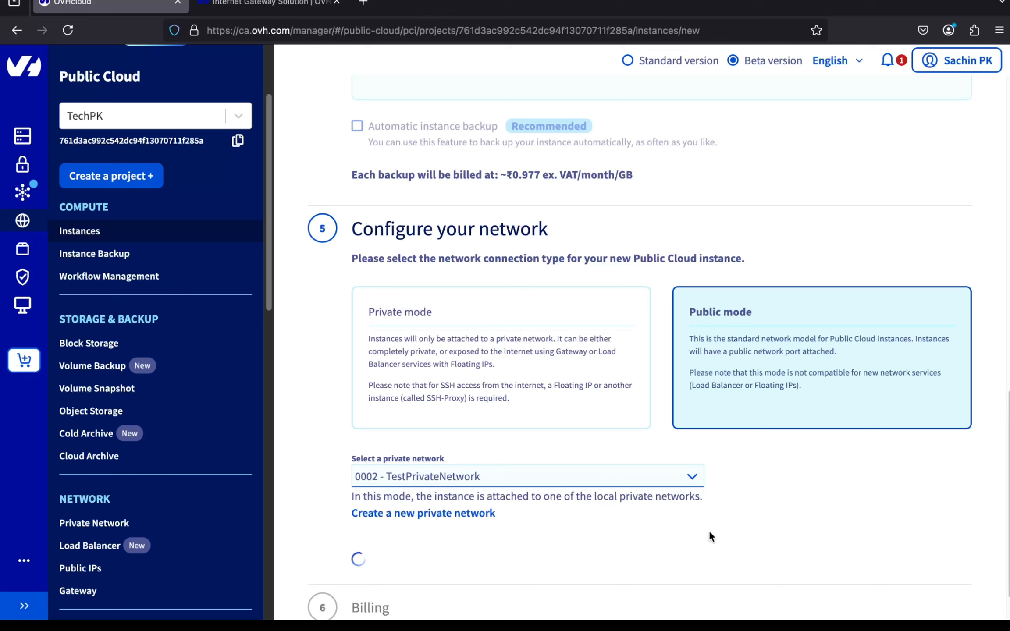
{"action": "scroll", "coordinate": [708, 531], "scroll_direction": "down", "scroll_amount": 2}
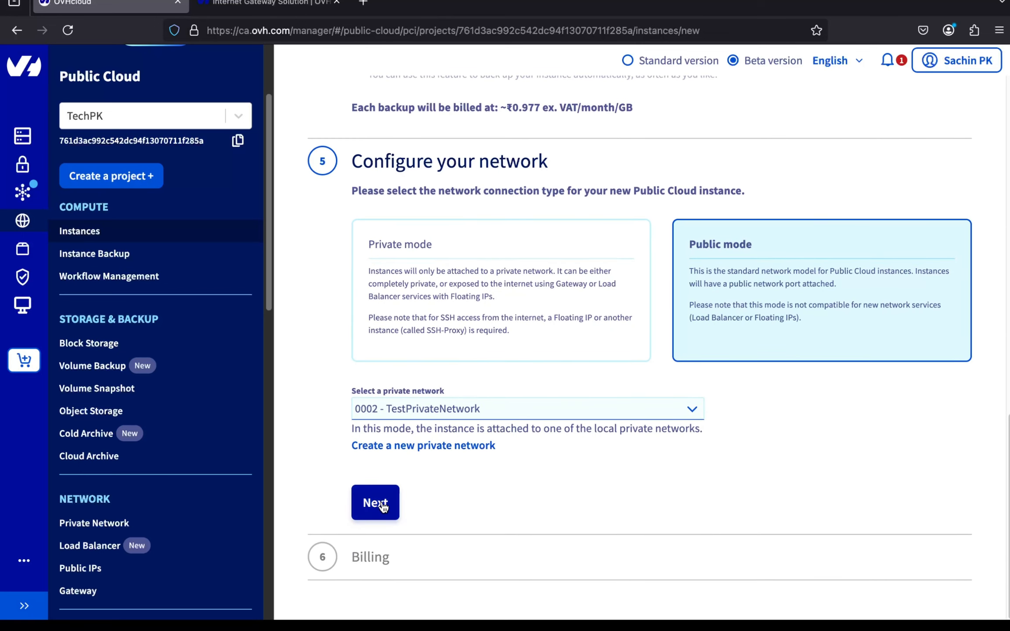
{"action": "left_click", "coordinate": [372, 500]}
{"action": "scroll", "coordinate": [382, 502], "scroll_direction": "down", "scroll_amount": 1}
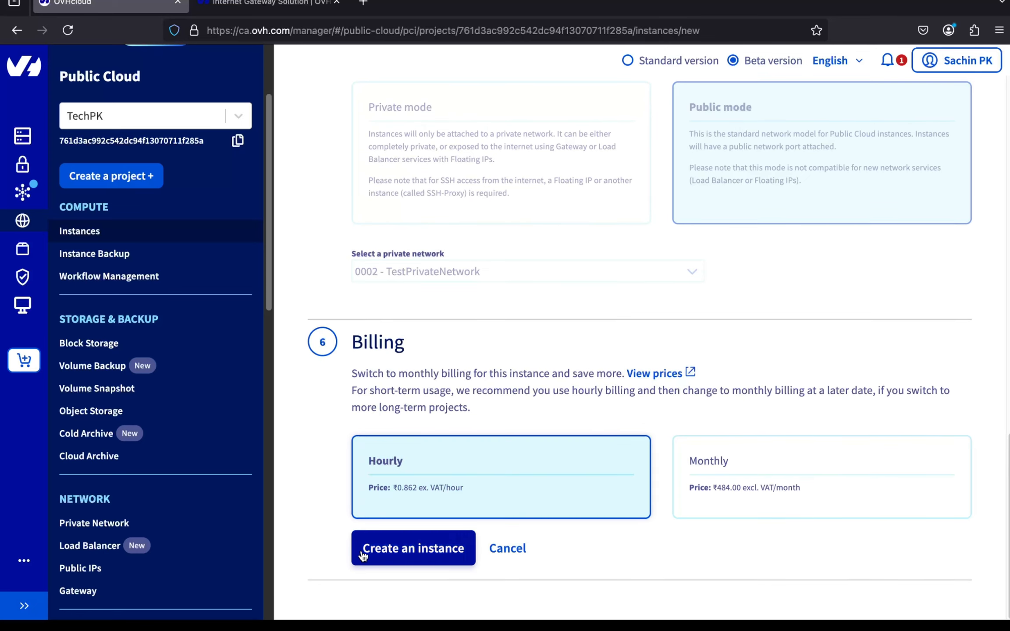
- Launch public-instance with hourly billing, check its Creation status, and begin a second instance
{"action": "left_click", "coordinate": [380, 557]}
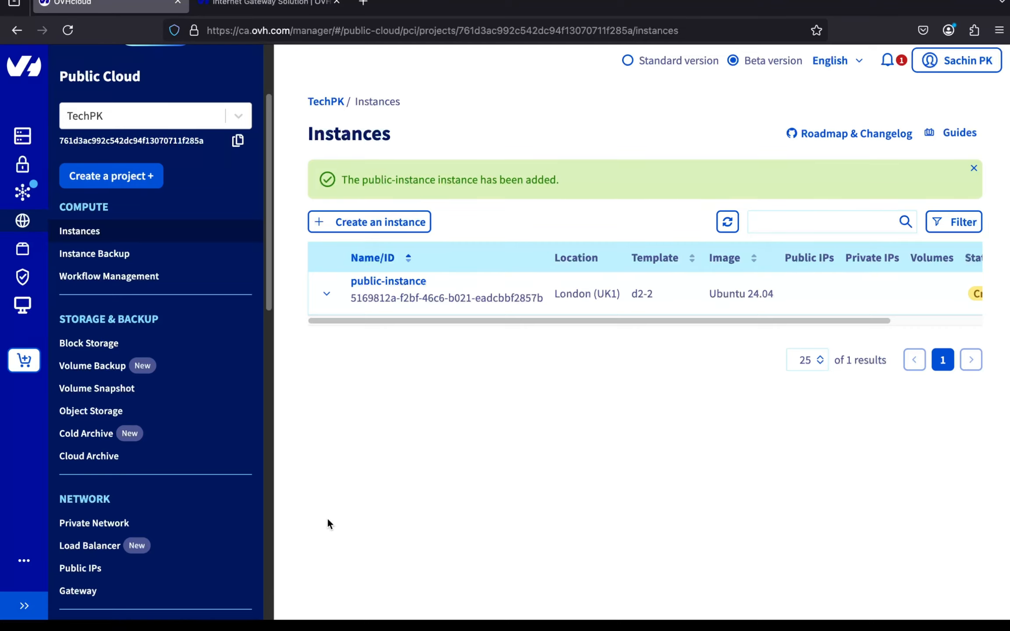
{"action": "scroll", "coordinate": [442, 286], "scroll_direction": "right", "scroll_amount": 4}
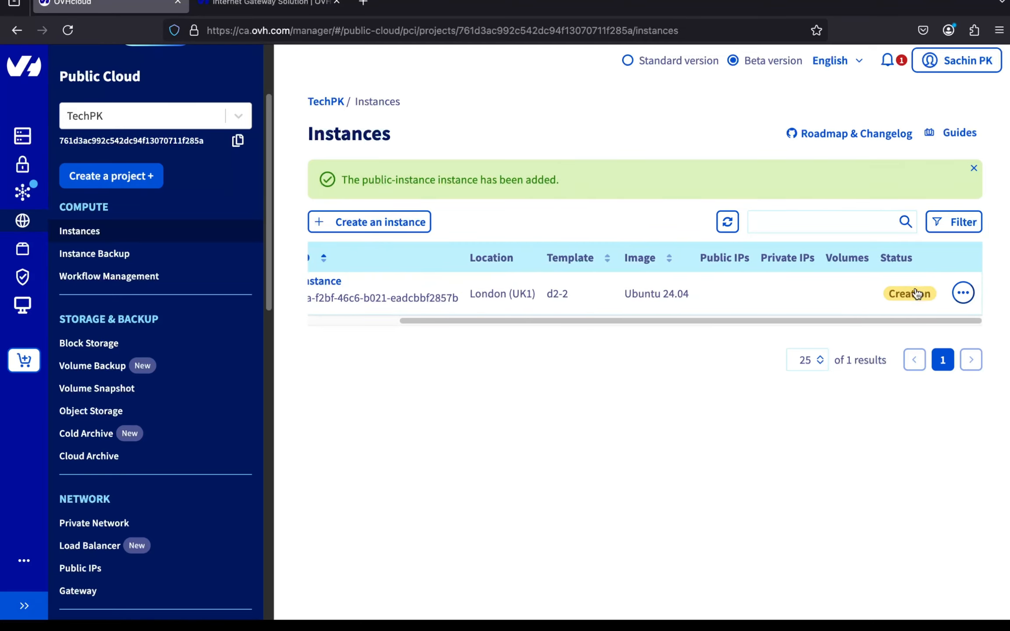
{"action": "left_click", "coordinate": [403, 226]}
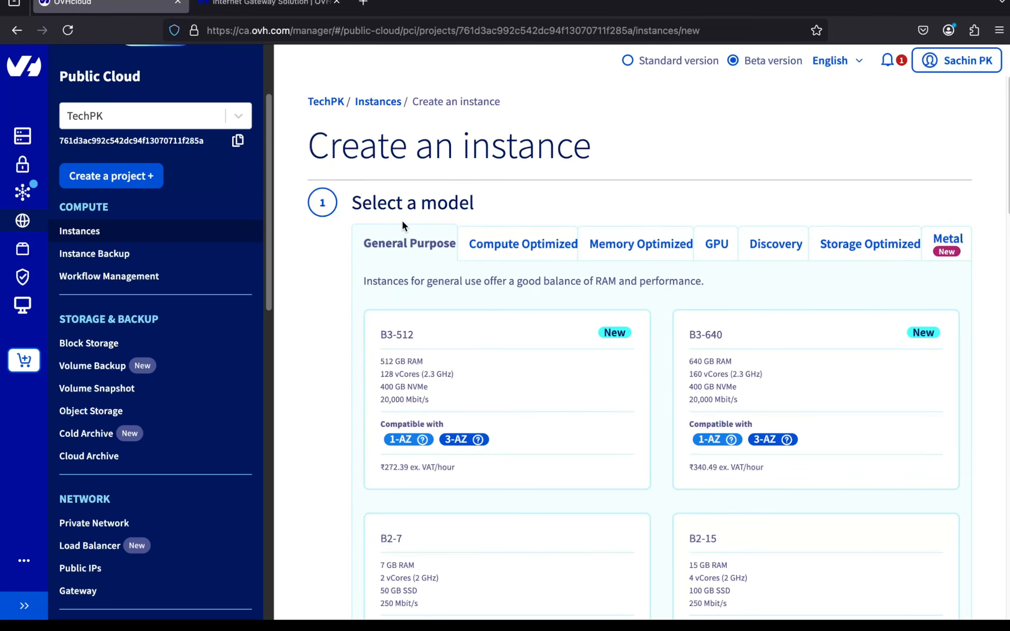
- Choose the D2-2 Discovery model and the 1-AZ London region
{"action": "left_click", "coordinate": [765, 256]}
{"action": "left_click", "coordinate": [516, 381]}
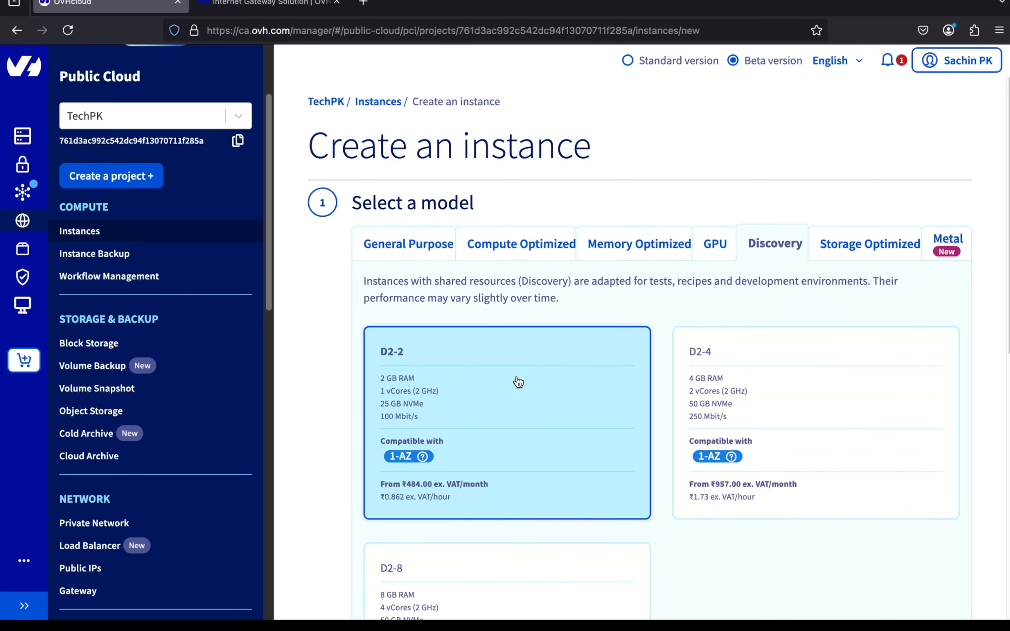
{"action": "scroll", "coordinate": [518, 382], "scroll_direction": "down", "scroll_amount": 4}
{"action": "left_click", "coordinate": [517, 382]}
{"action": "left_click", "coordinate": [376, 433]}
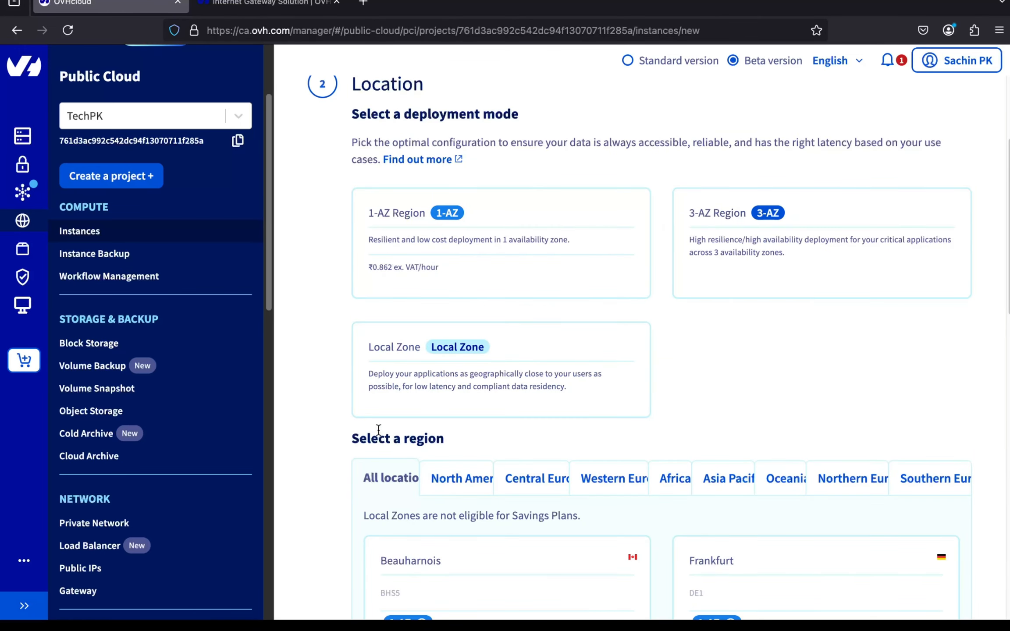
{"action": "left_click", "coordinate": [381, 213]}
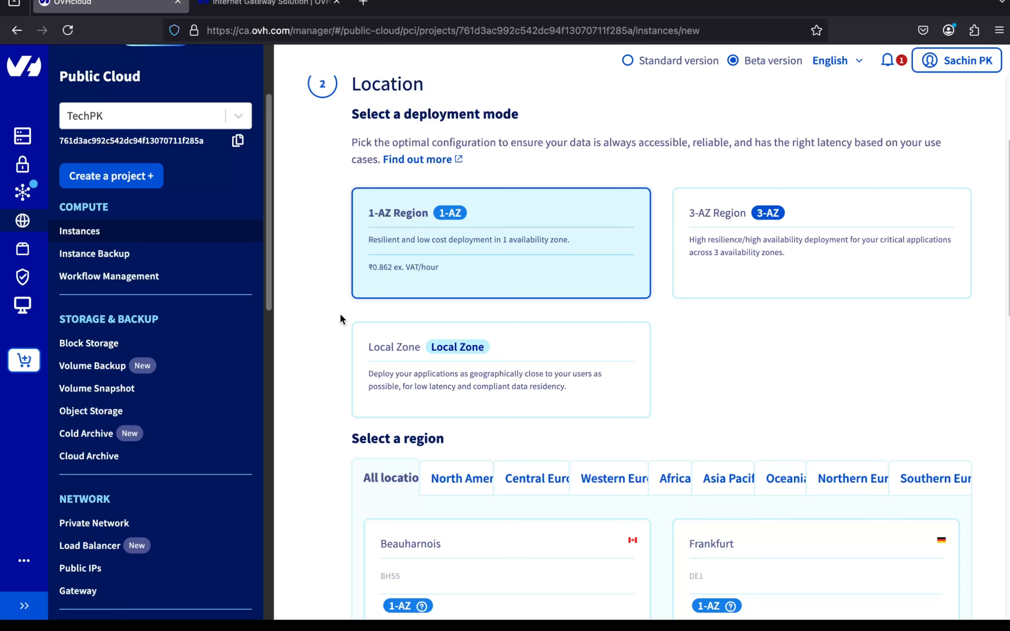
{"action": "scroll", "coordinate": [340, 314], "scroll_direction": "down", "scroll_amount": 1}
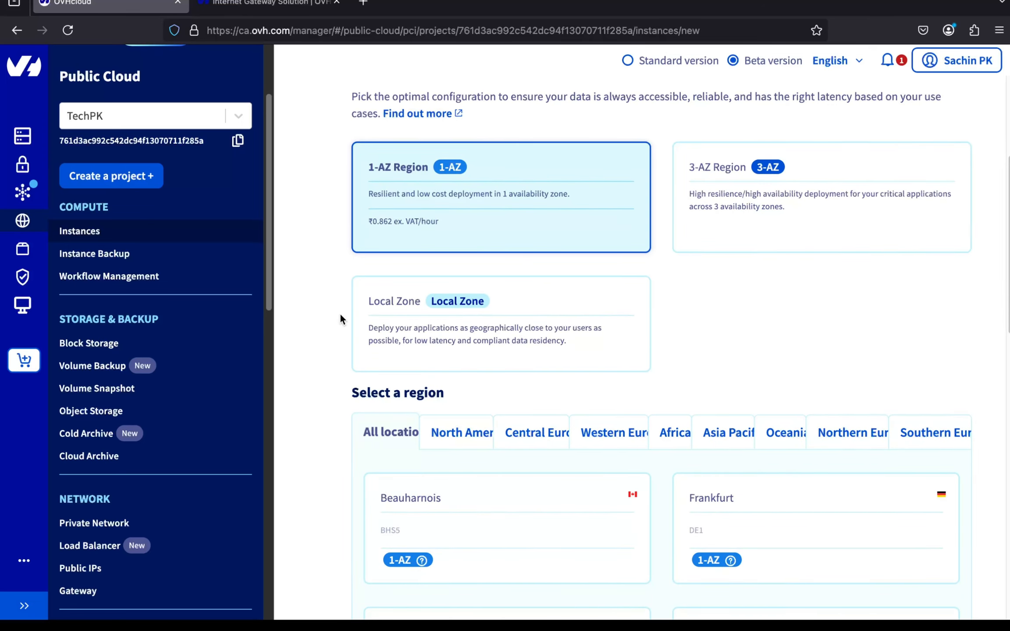
{"action": "scroll", "coordinate": [340, 313], "scroll_direction": "down", "scroll_amount": 10}
{"action": "scroll", "coordinate": [780, 366], "scroll_direction": "down", "scroll_amount": 8}
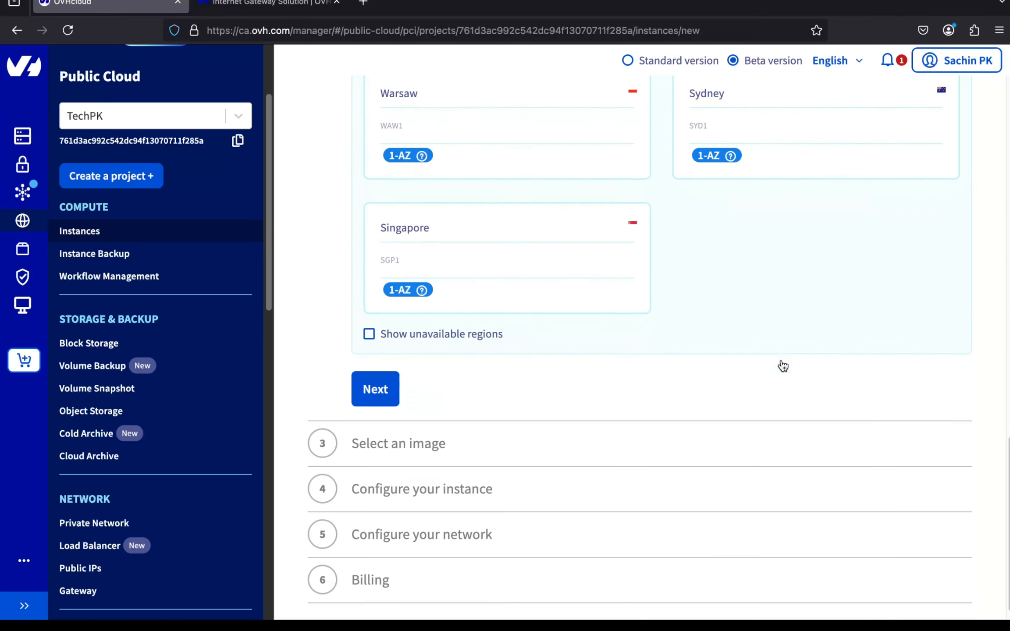
{"action": "left_click", "coordinate": [367, 360]}
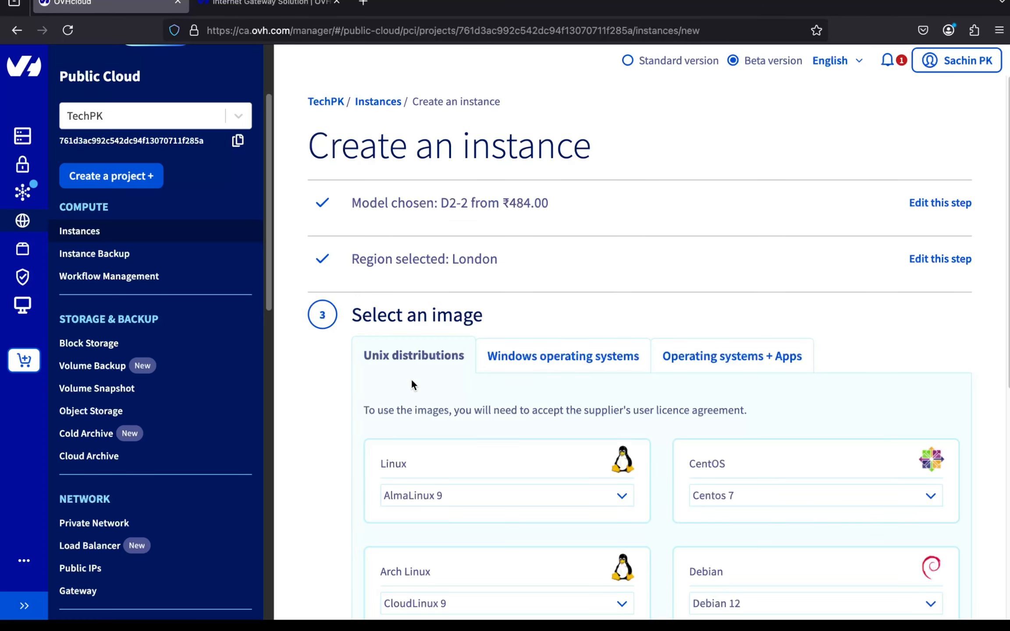
- Select the Ubuntu 24.04 image with the TechPK SSH key
{"action": "scroll", "coordinate": [428, 394], "scroll_direction": "down", "scroll_amount": 5}
{"action": "left_click", "coordinate": [696, 449]}
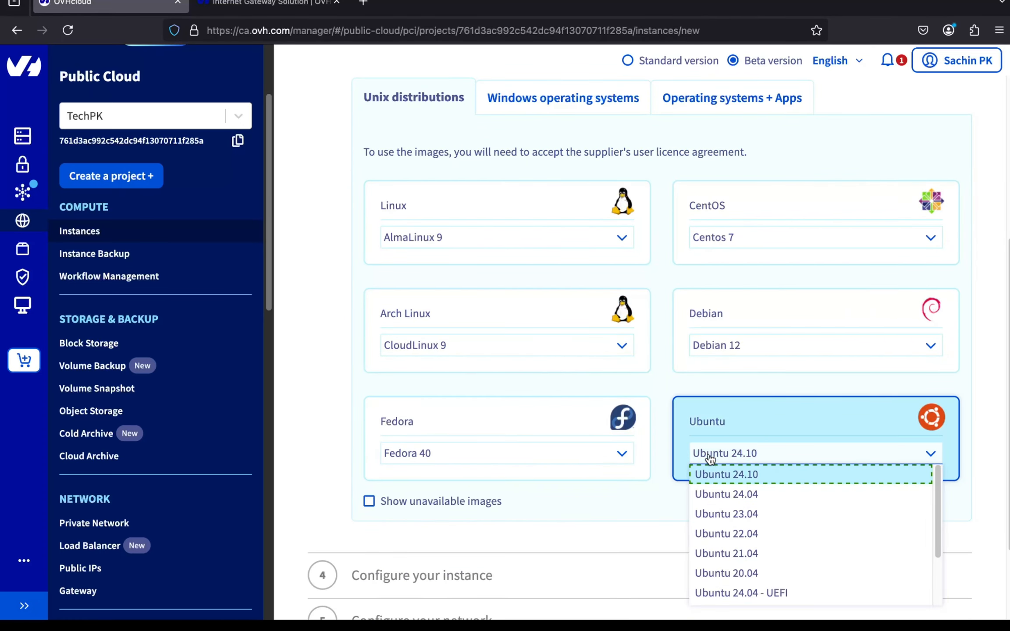
{"action": "left_click", "coordinate": [707, 489]}
{"action": "scroll", "coordinate": [648, 493], "scroll_direction": "down", "scroll_amount": 5}
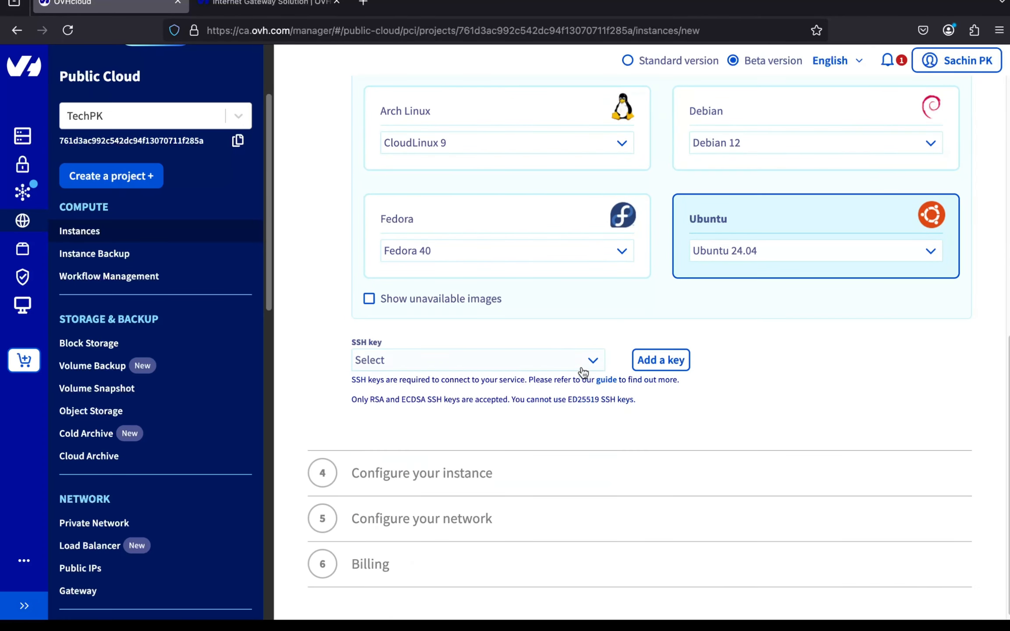
{"action": "left_click", "coordinate": [583, 366]}
{"action": "left_click", "coordinate": [573, 378]}
{"action": "left_click", "coordinate": [370, 463]}
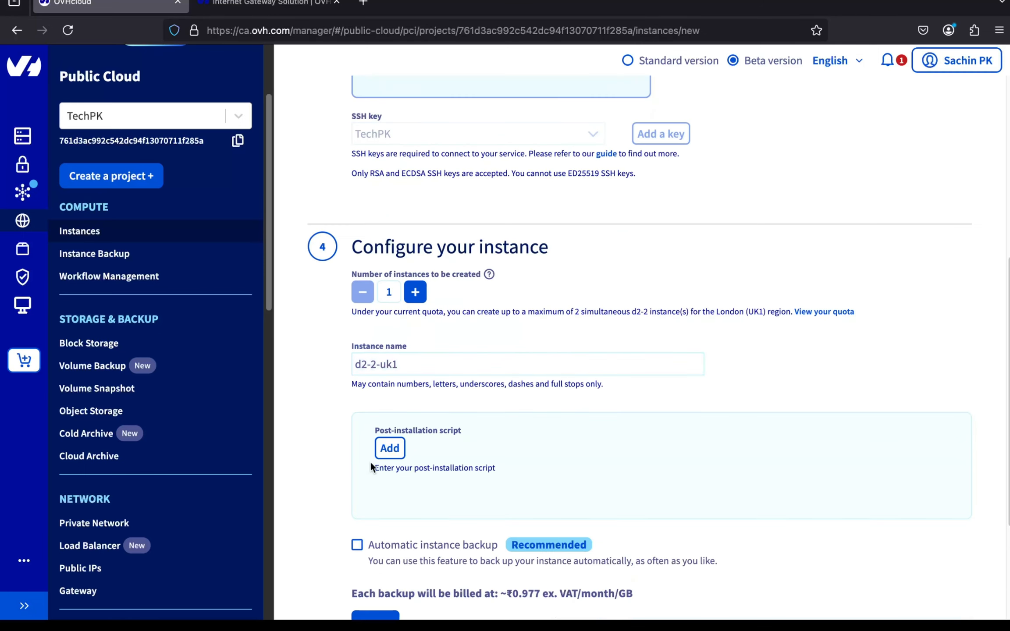
- Name the instance private-instance and proceed to networking
{"action": "scroll", "coordinate": [370, 462], "scroll_direction": "down", "scroll_amount": 3}
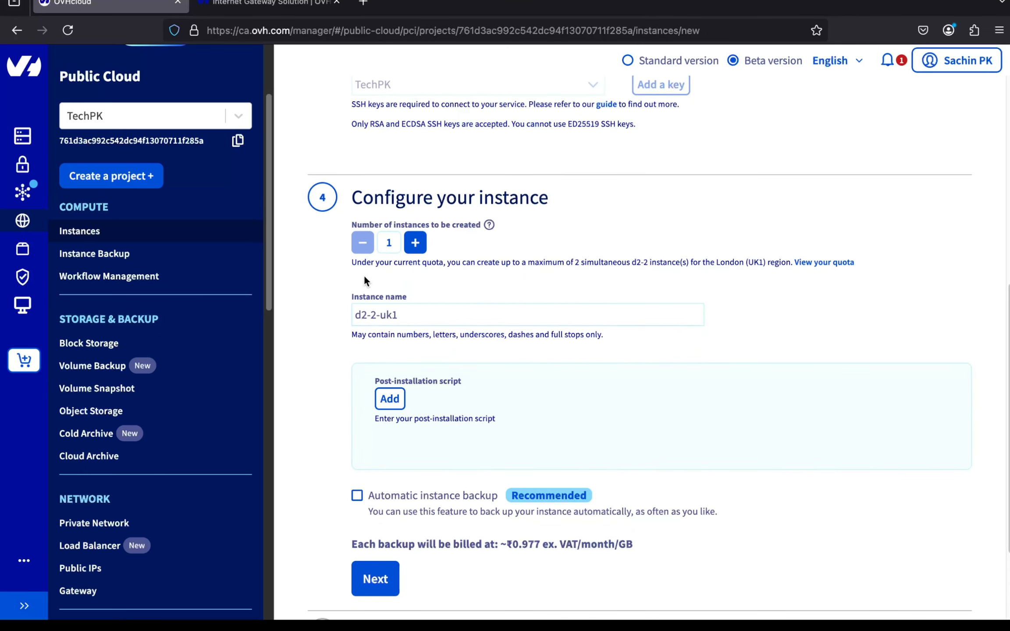
{"action": "triple_click", "coordinate": [364, 315]}
{"action": "type", "text": "private-instance"}
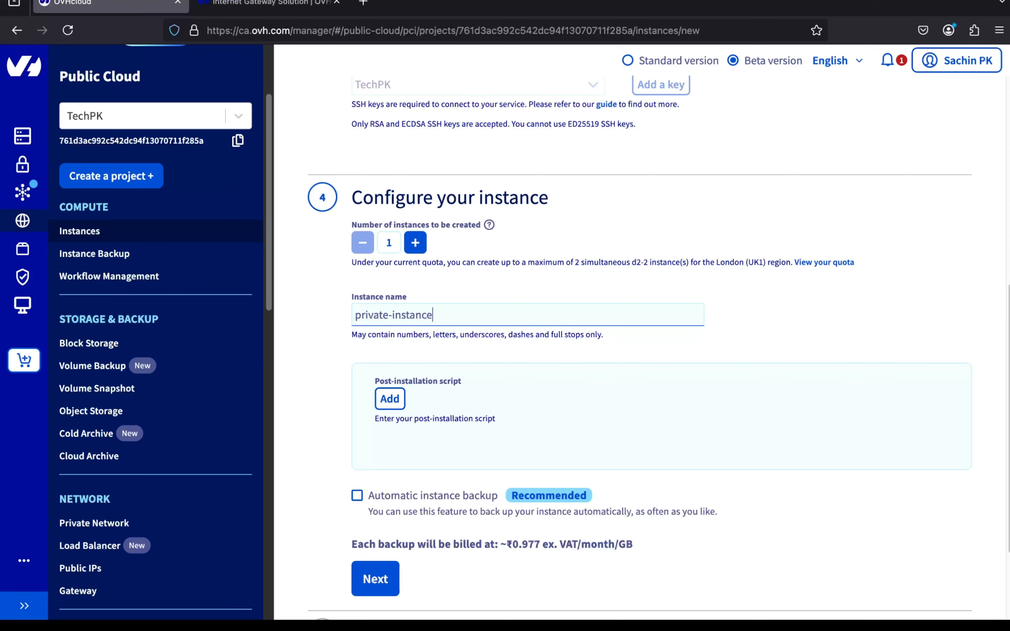
{"action": "scroll", "coordinate": [365, 392], "scroll_direction": "down", "scroll_amount": 3}
{"action": "left_click", "coordinate": [363, 458]}
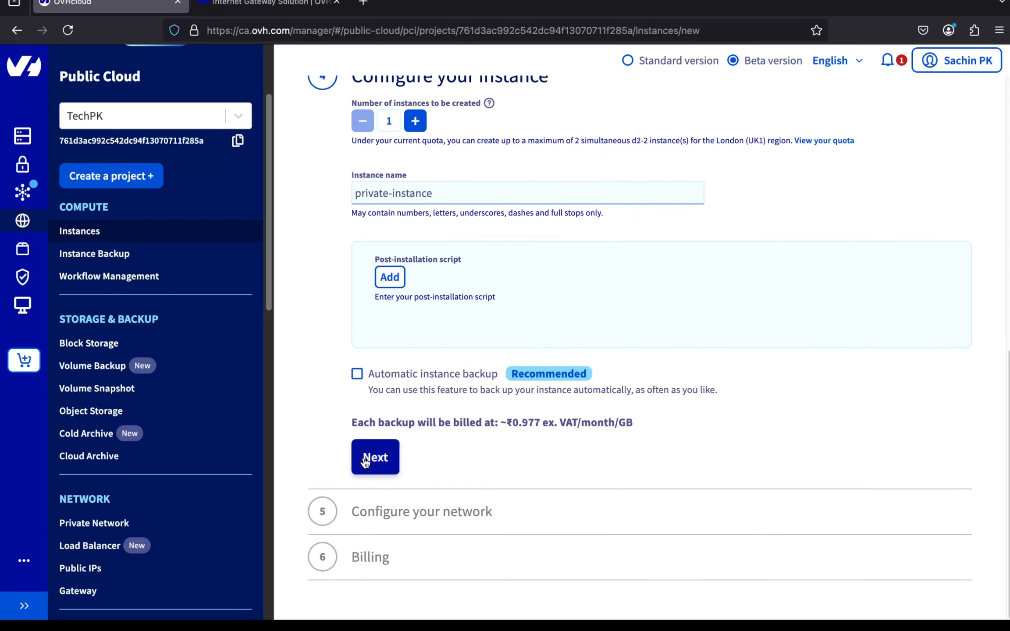
{"action": "scroll", "coordinate": [363, 460], "scroll_direction": "down", "scroll_amount": 3}
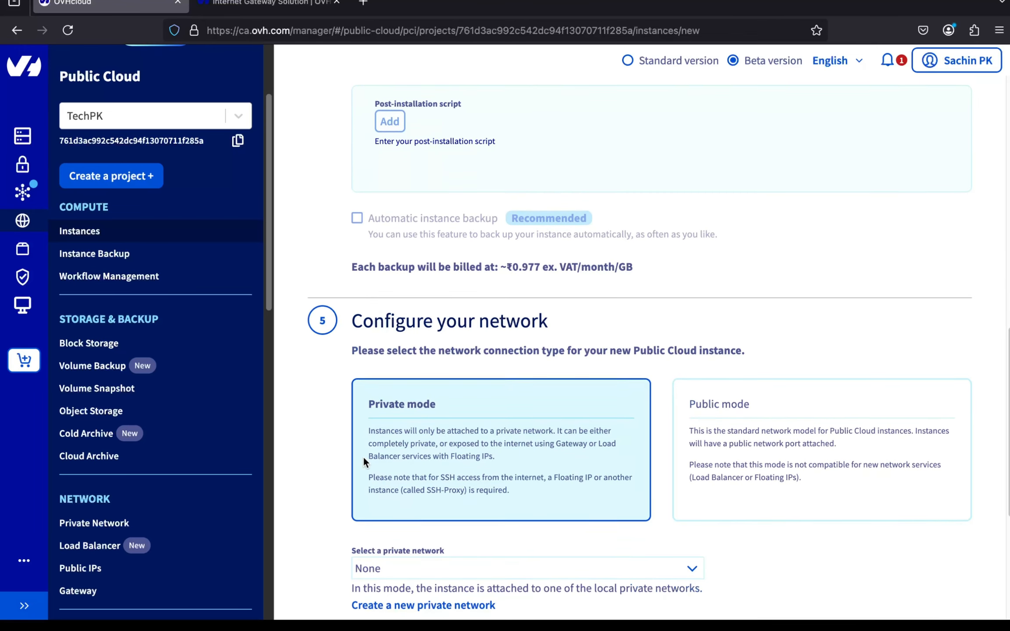
{"action": "key", "text": "super+Tab"}
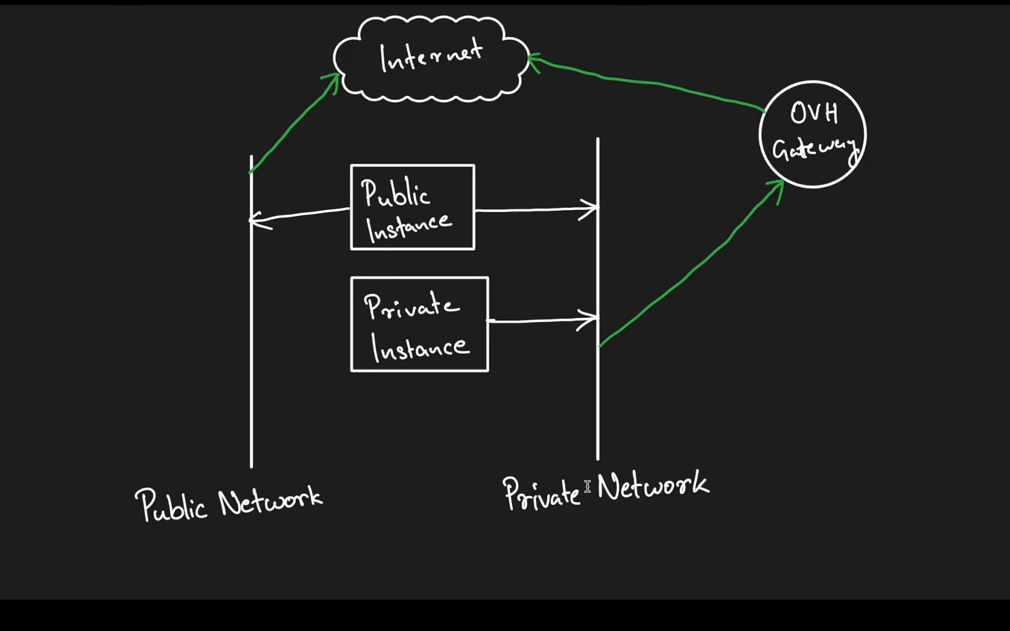
{"action": "key", "text": "super+Tab"}
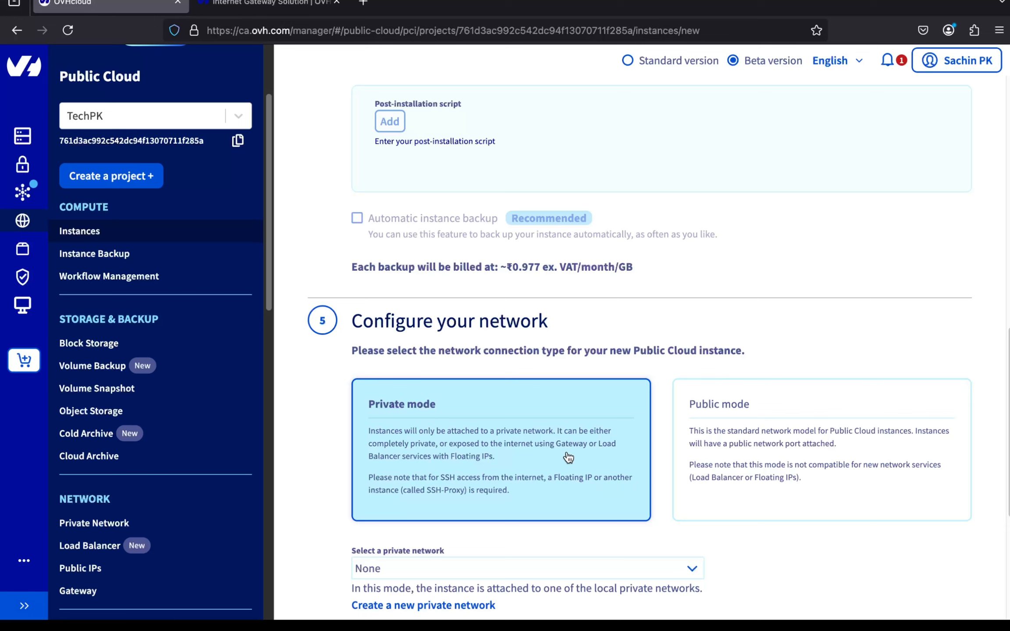
- Attach private-instance to 0002 - TestPrivateNetwork, keep Hourly billing and confirm creation
{"action": "scroll", "coordinate": [541, 431], "scroll_direction": "down", "scroll_amount": 3}
{"action": "left_click", "coordinate": [541, 431]}
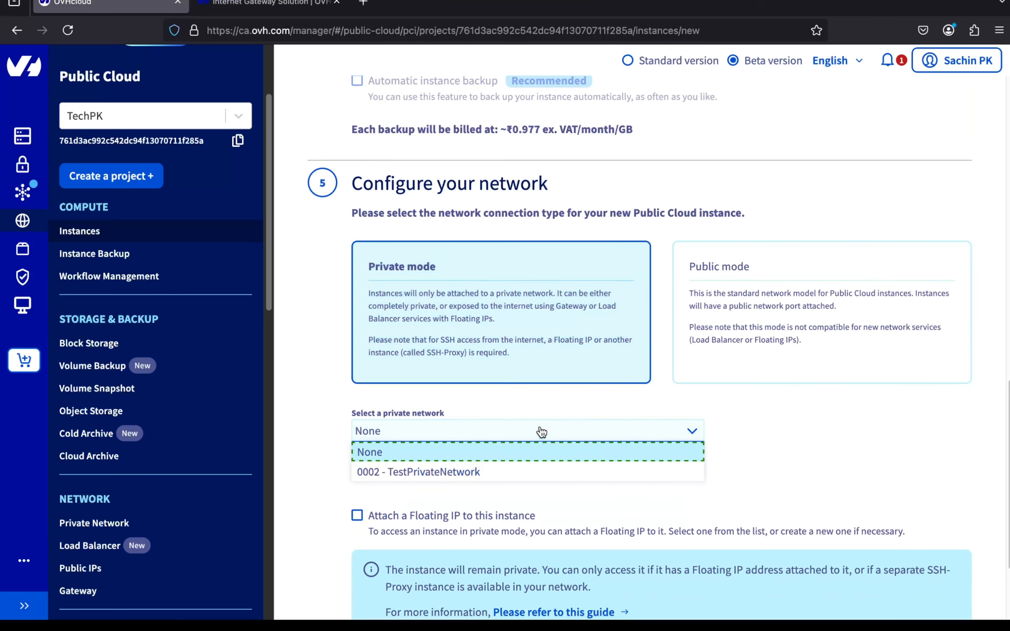
{"action": "left_click", "coordinate": [531, 473]}
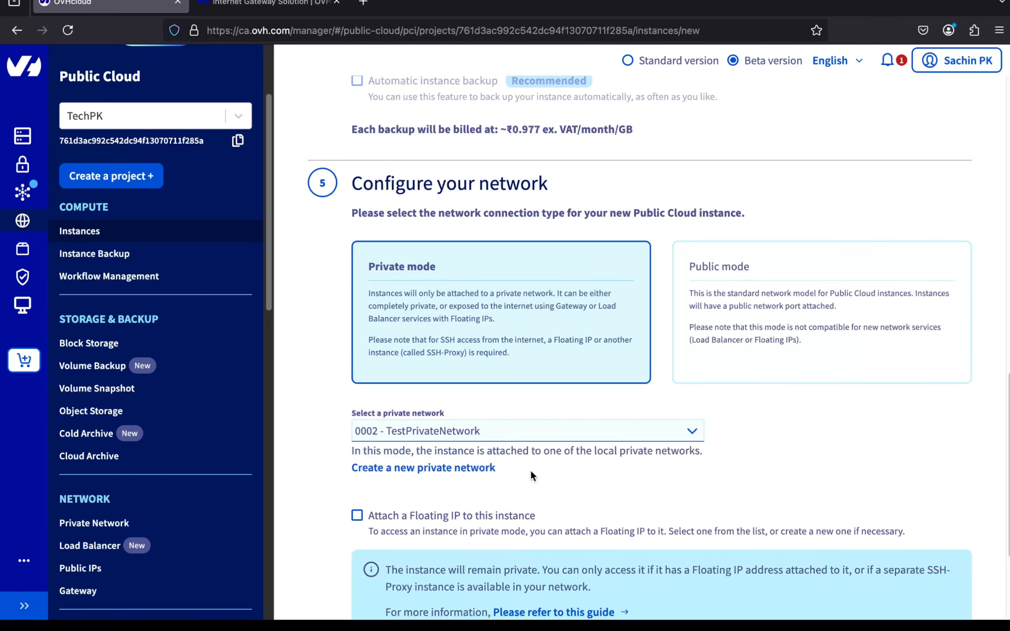
{"action": "scroll", "coordinate": [541, 494], "scroll_direction": "down", "scroll_amount": 4}
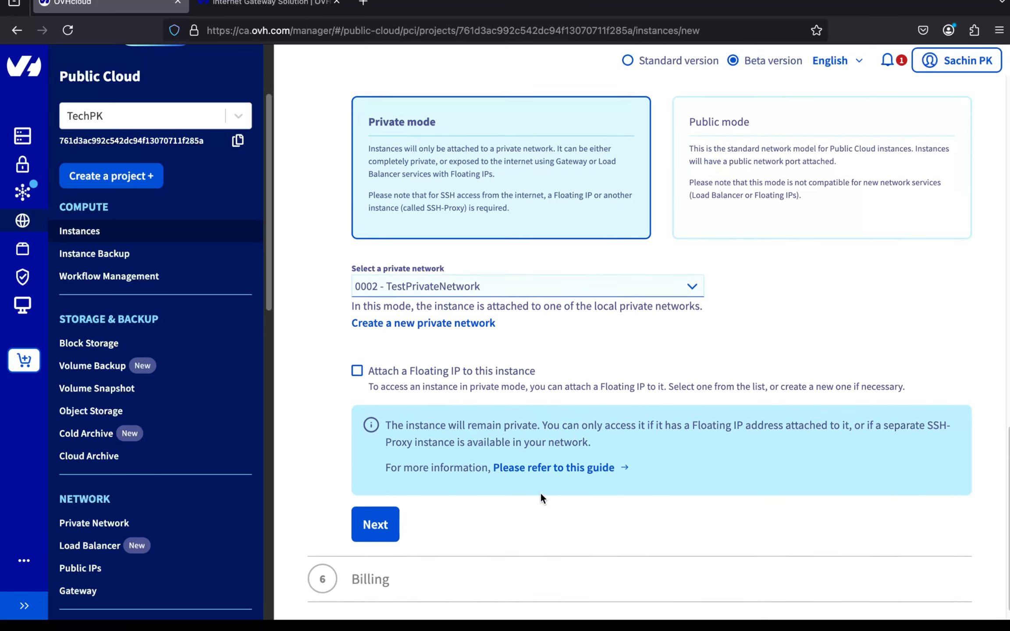
{"action": "left_click", "coordinate": [380, 503]}
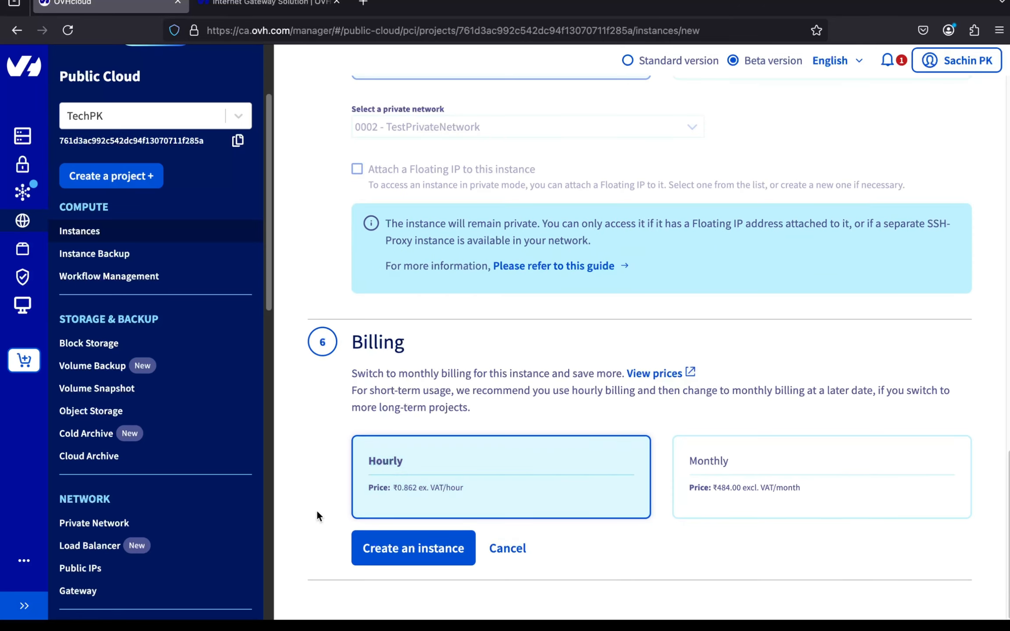
{"action": "left_click", "coordinate": [375, 553]}
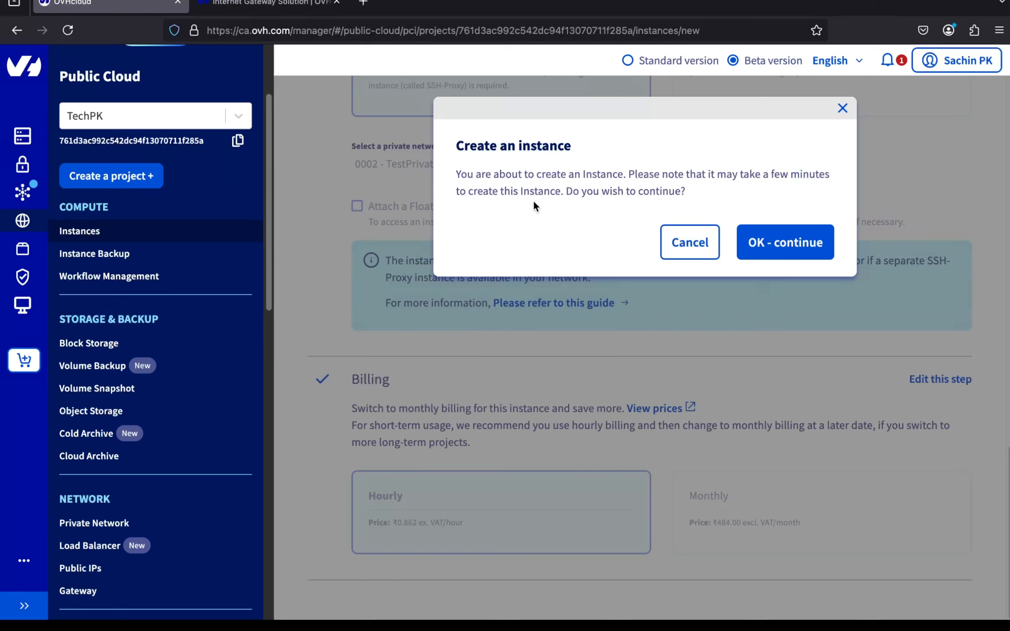
{"action": "left_click", "coordinate": [776, 231]}
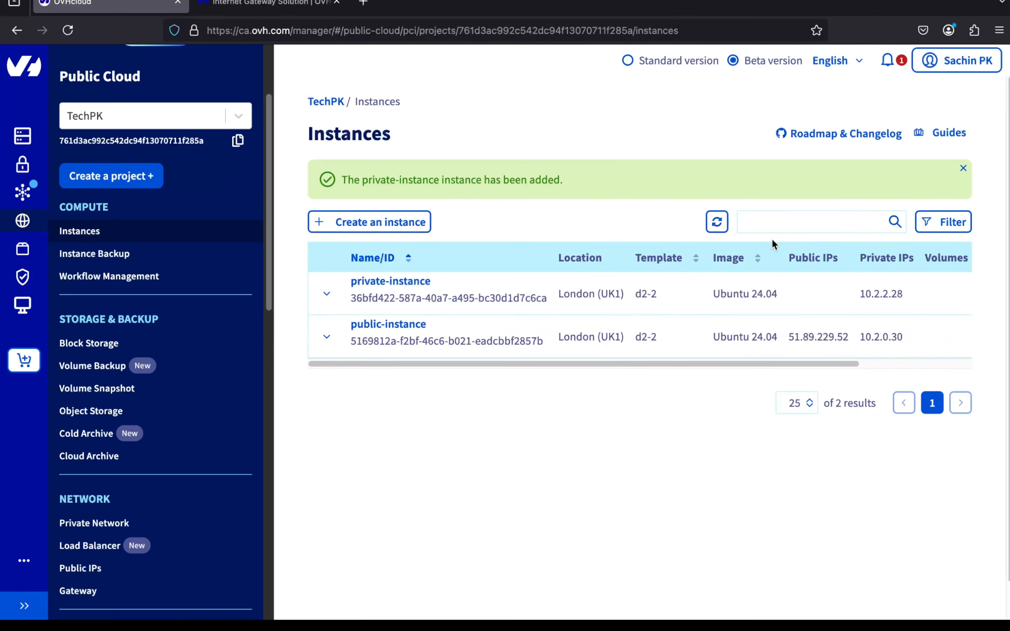
- Check both instances in the Instances list, then open the public-instance dashboard
{"action": "scroll", "coordinate": [778, 344], "scroll_direction": "right", "scroll_amount": 5}
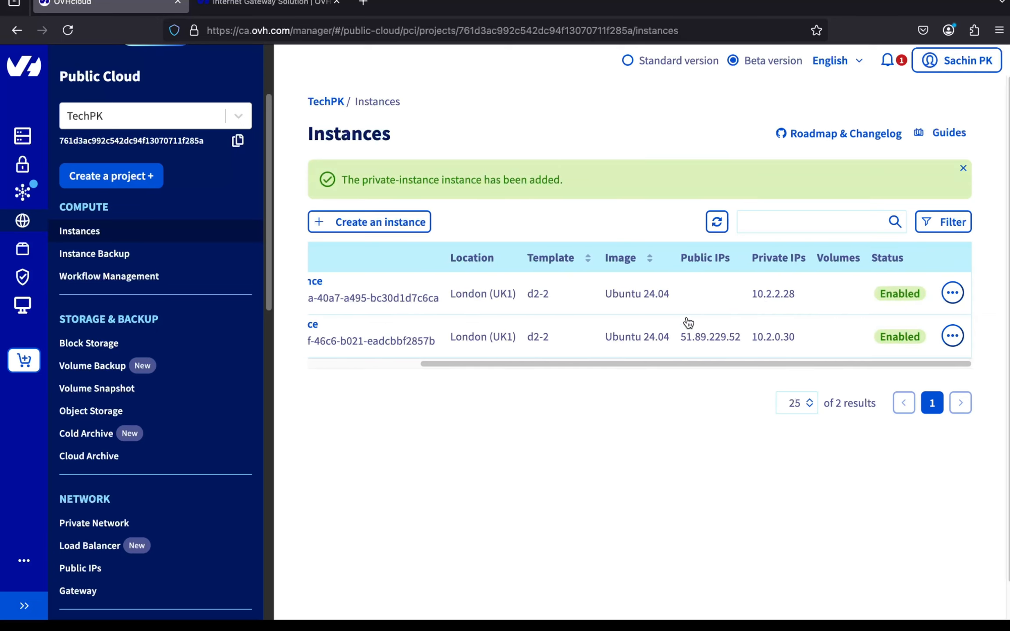
{"action": "scroll", "coordinate": [688, 322], "scroll_direction": "left", "scroll_amount": 5}
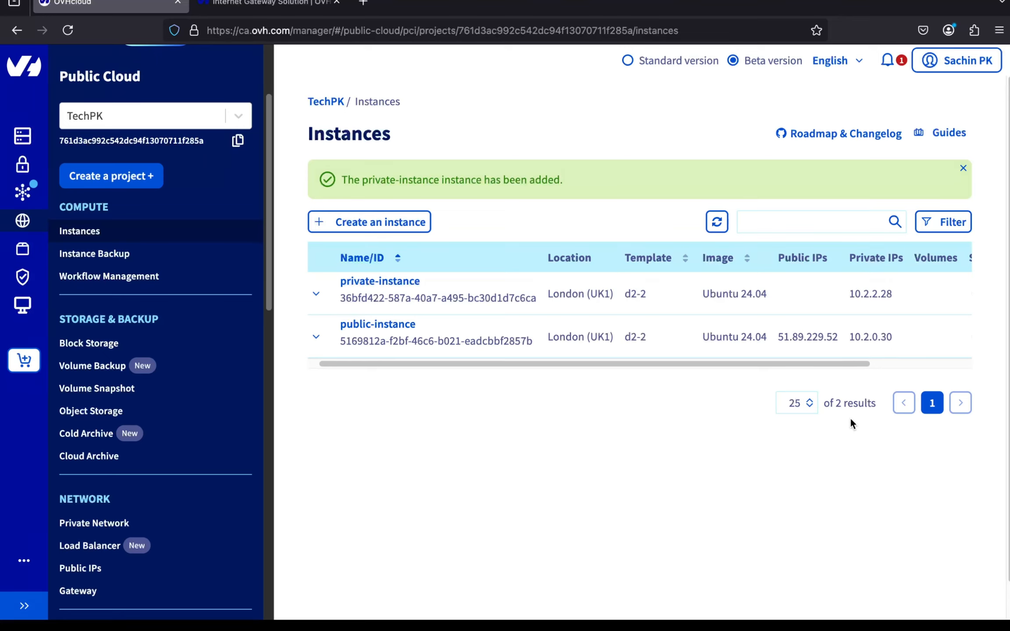
{"action": "scroll", "coordinate": [849, 417], "scroll_direction": "down", "scroll_amount": 1}
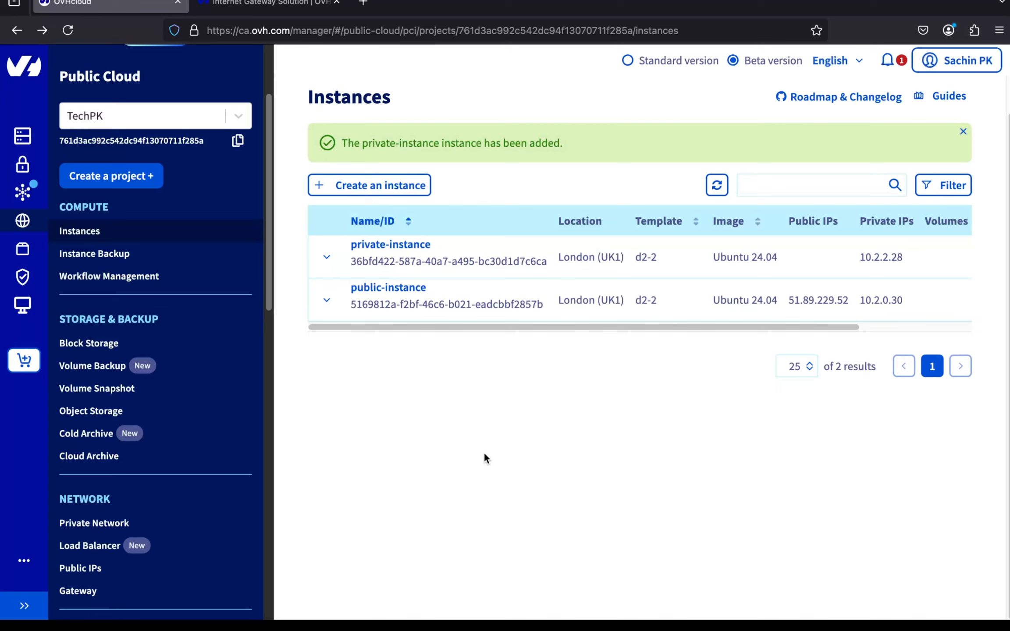
{"action": "left_click", "coordinate": [393, 287]}
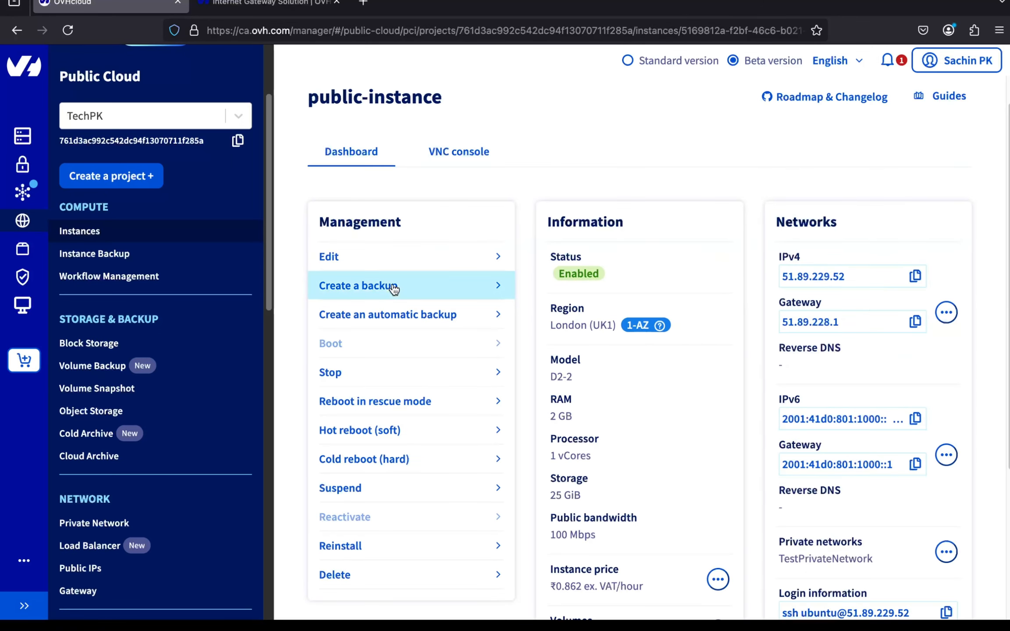
{"action": "scroll", "coordinate": [680, 398], "scroll_direction": "down", "scroll_amount": 5}
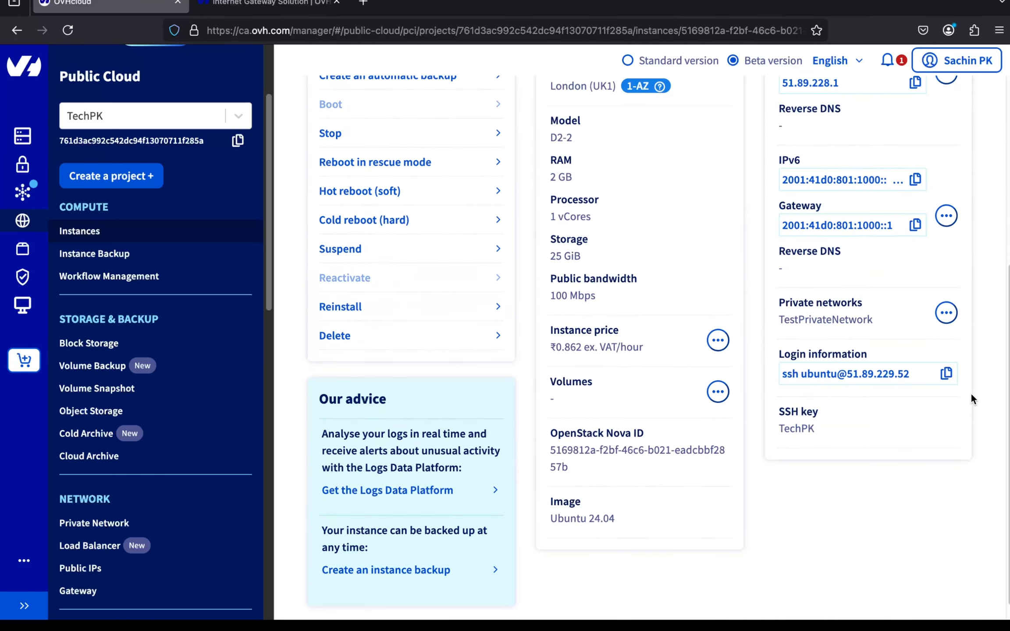
{"action": "left_click", "coordinate": [947, 377]}
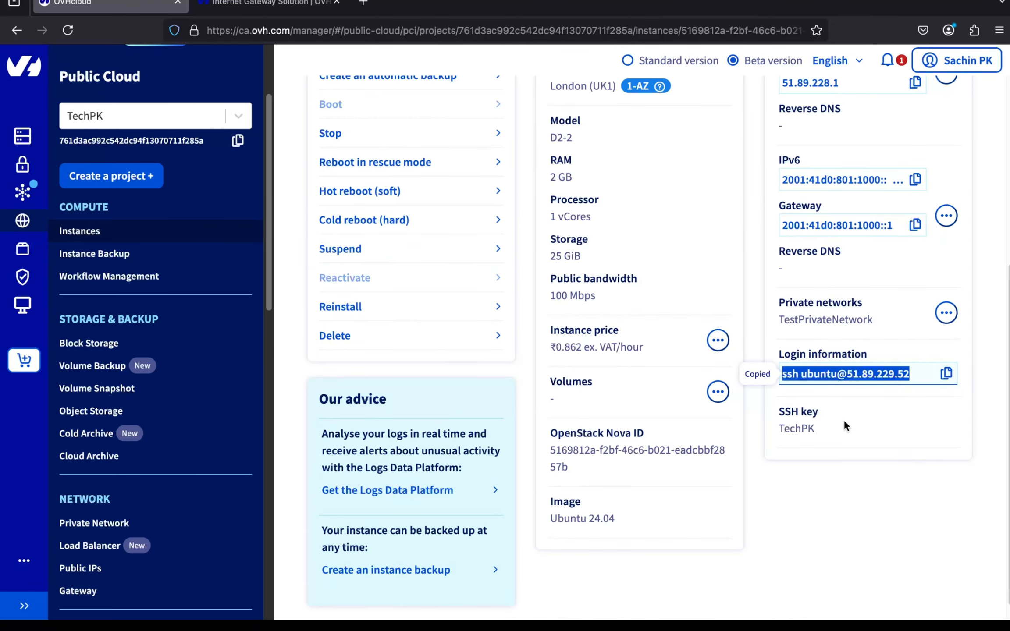
{"action": "key", "text": "ctrl+Right"}
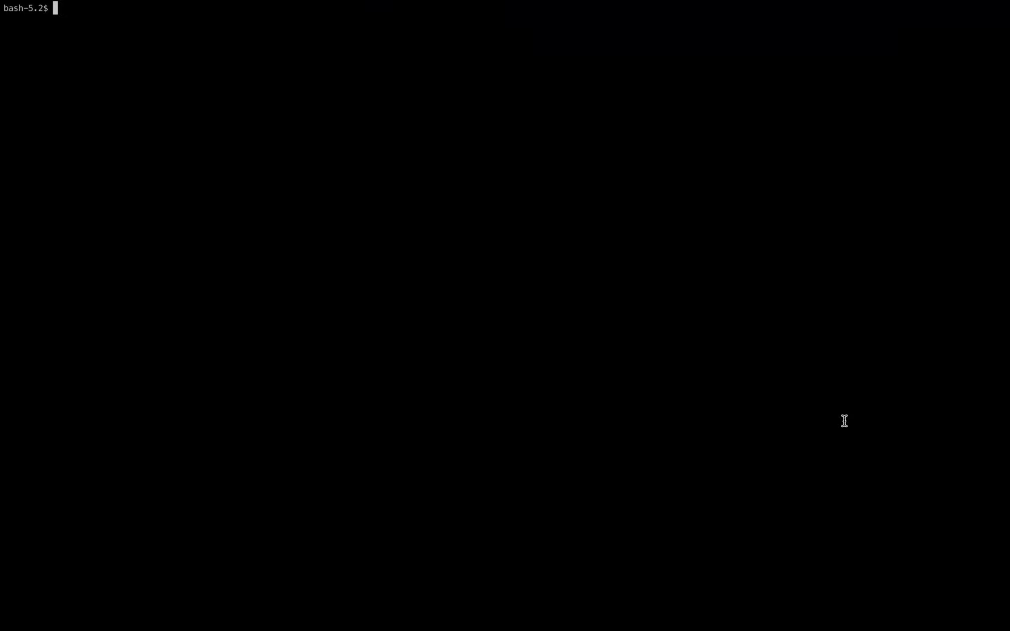
{"action": "key", "text": "super+v"}
{"action": "type", "text": "-i tech_pk"}
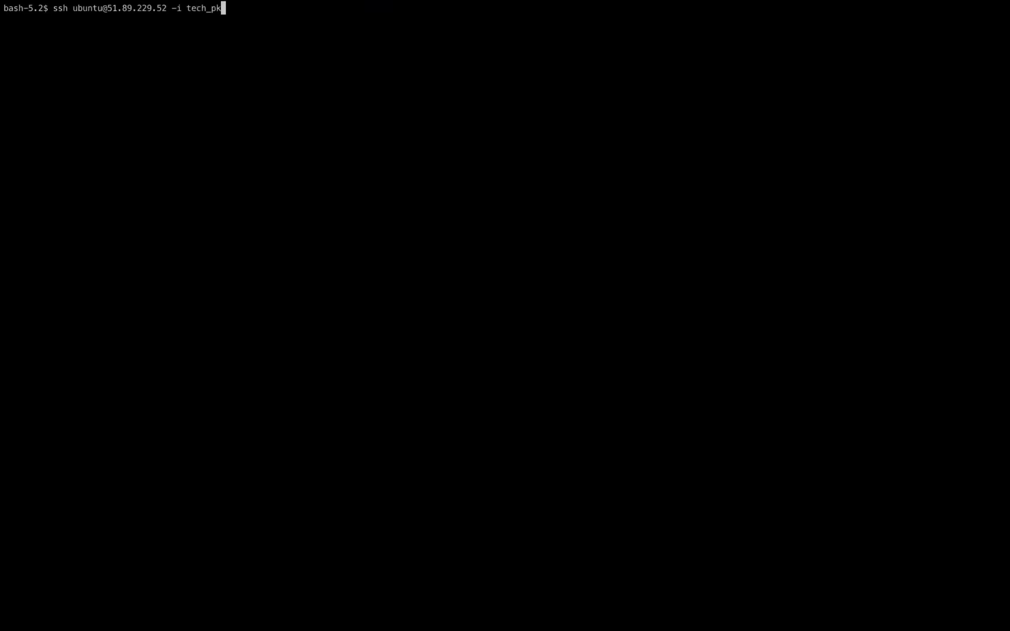
{"action": "key", "text": "Return"}
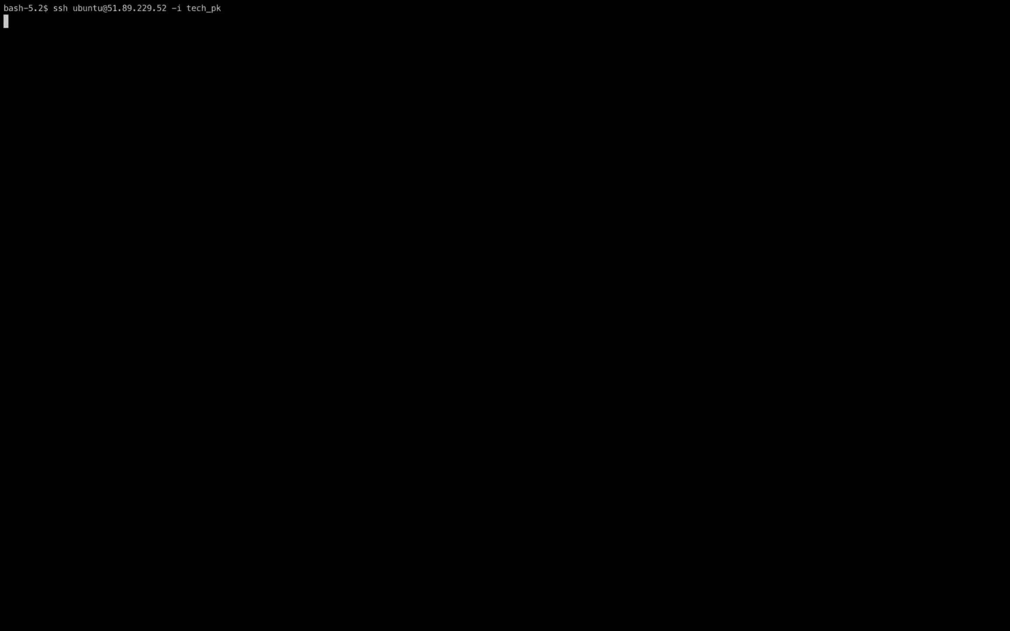
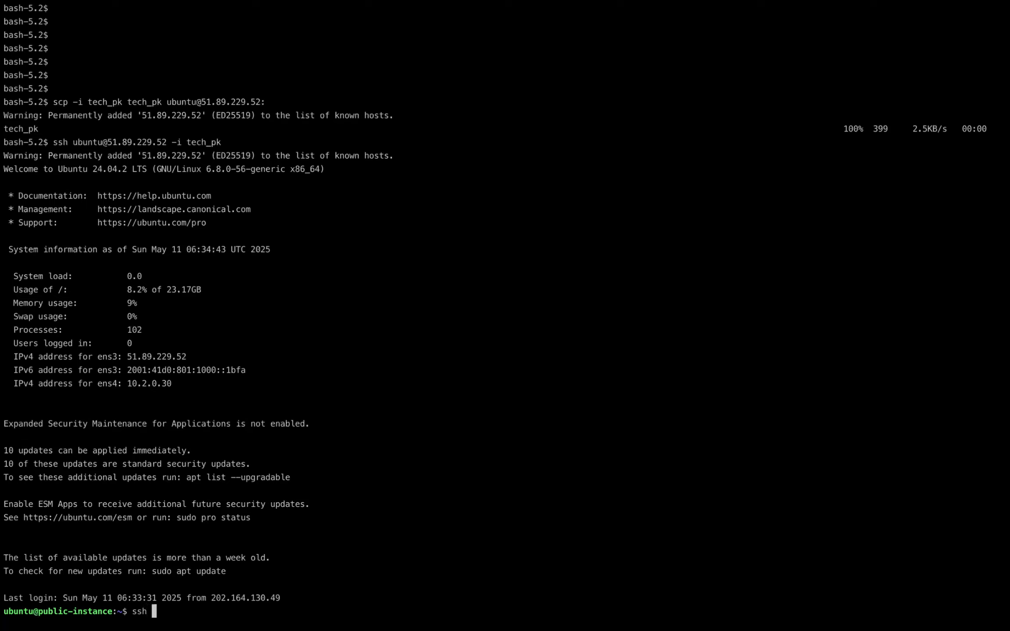
{"action": "type", "text": "tech_pk"}
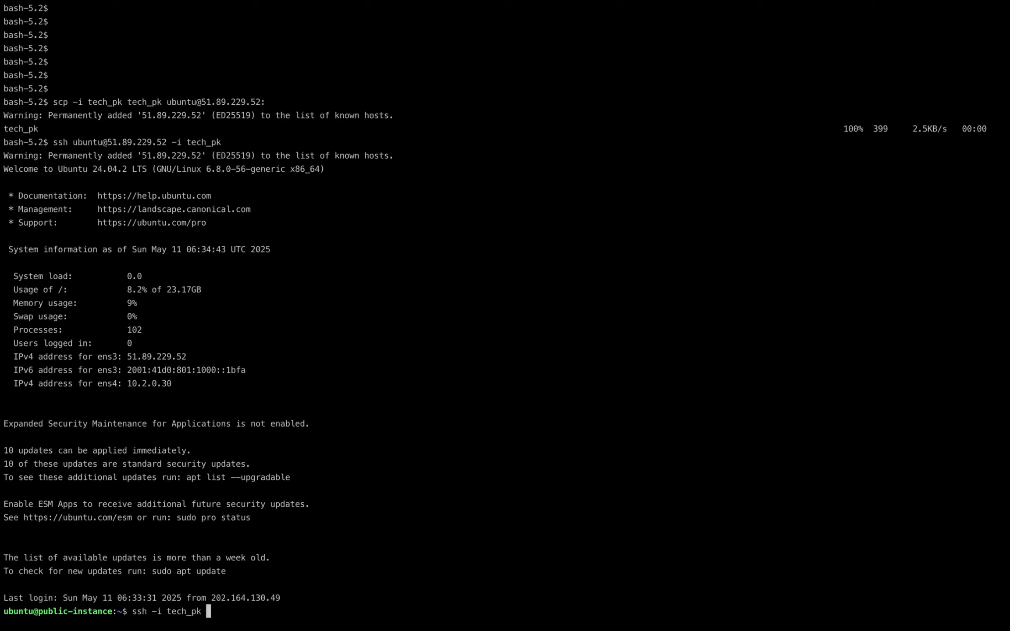
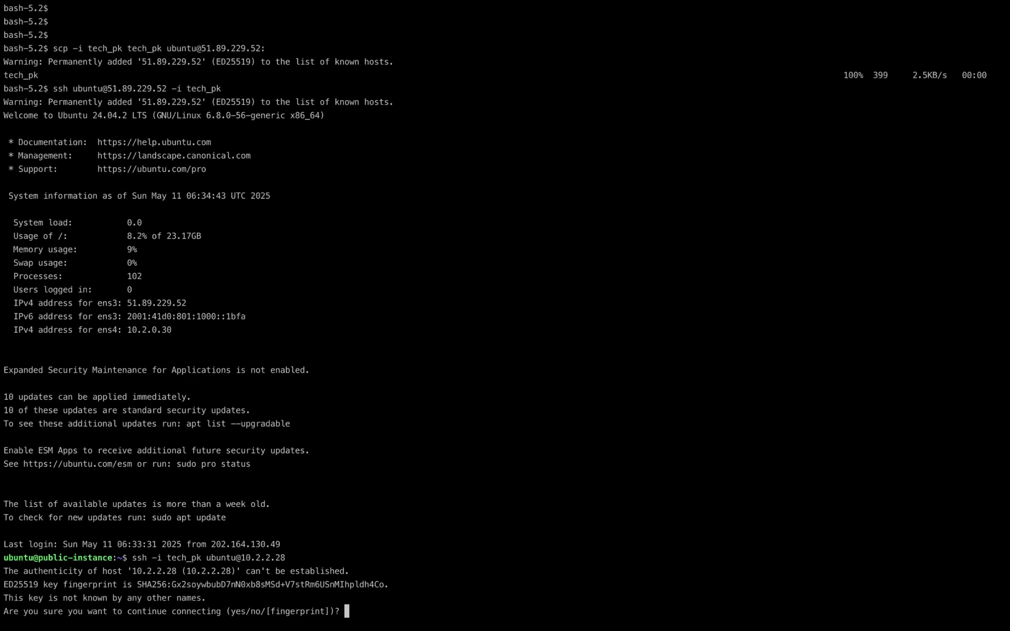
{"action": "type", "text": "yes"}
{"action": "key", "text": "Return"}
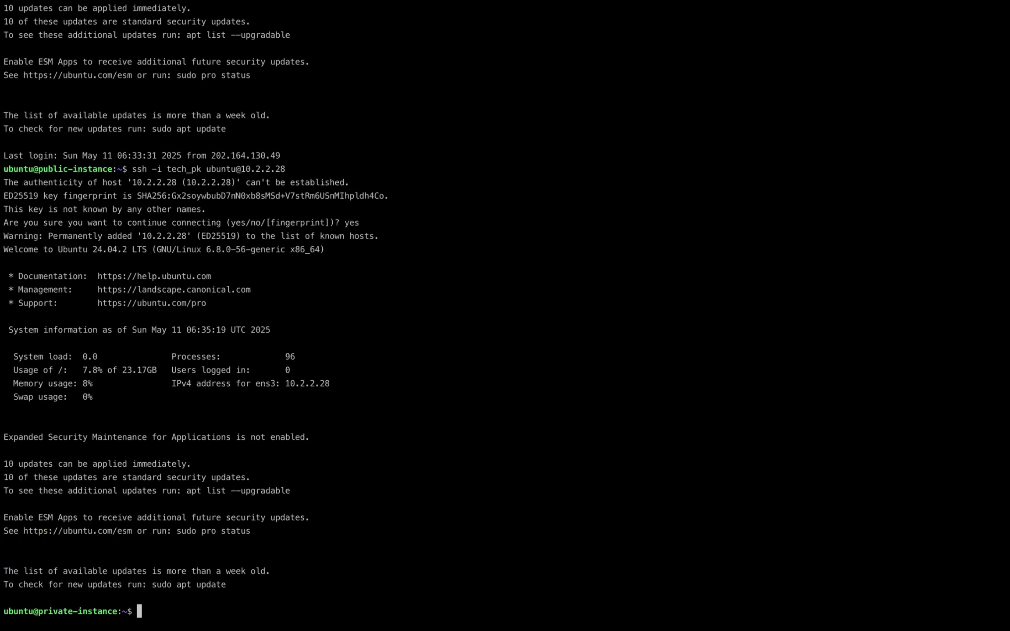
{"action": "key", "text": "Return"}
{"action": "key", "text": "Return"}
{"action": "key", "text": "Return"}
{"action": "key", "text": "Return"}
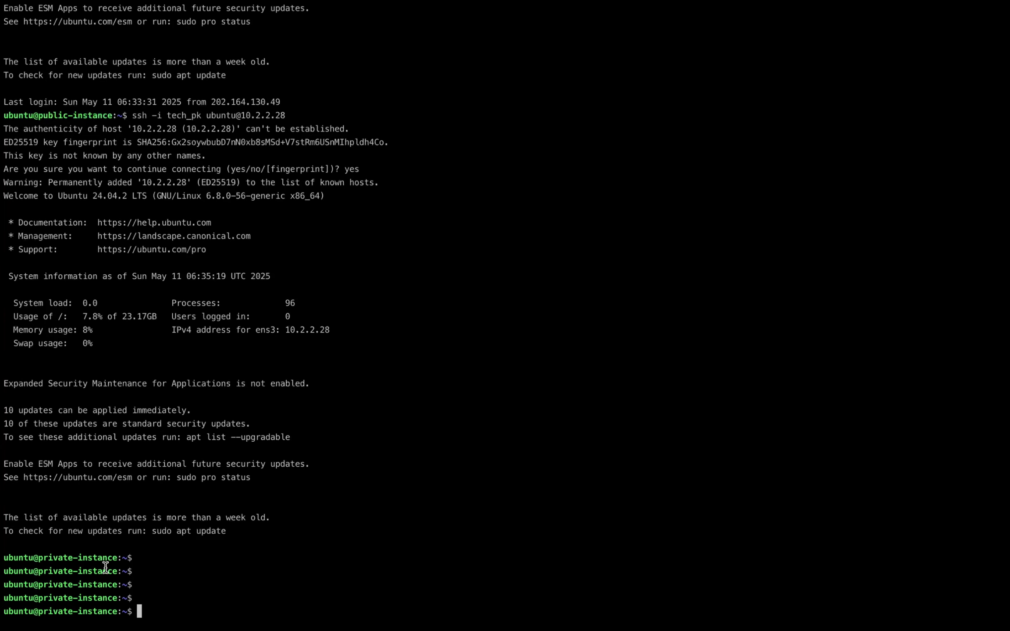
- Run ping google.com on the private instance
{"action": "double_click", "coordinate": [56, 557]}
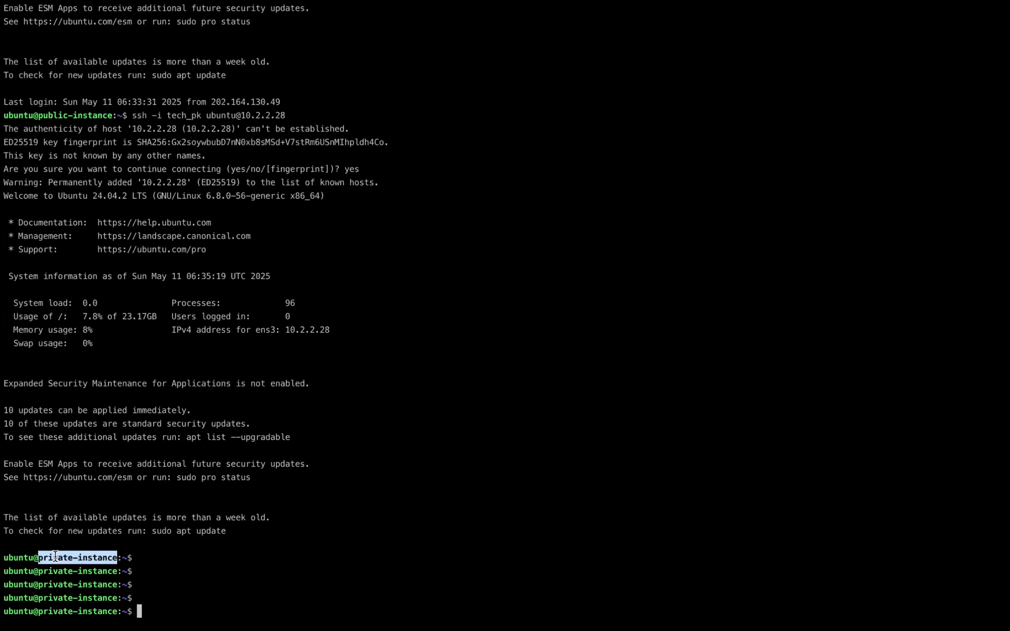
{"action": "left_click", "coordinate": [203, 560]}
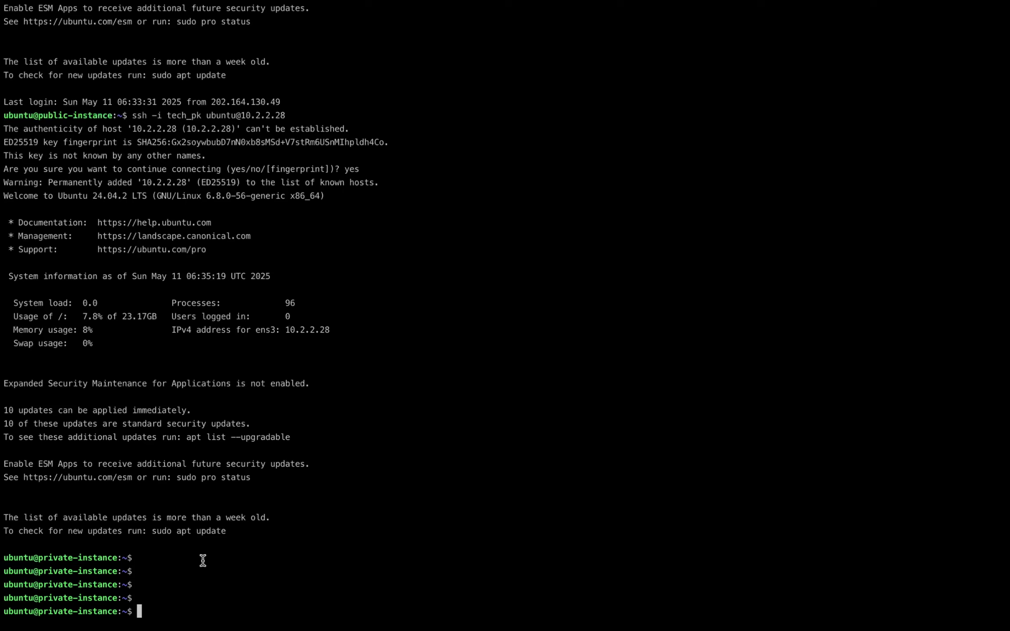
{"action": "type", "text": "ping google.com"}
{"action": "key", "text": "Return"}
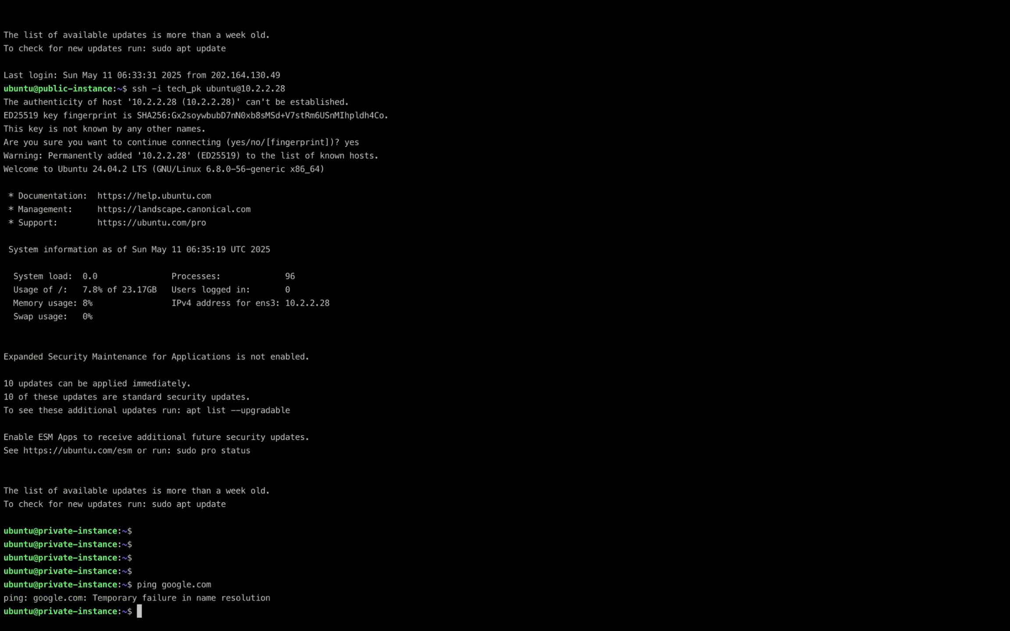
- Rerun the ping to google.com and stop it with Ctrl+C after name resolution fails
{"action": "key", "text": "Up"}
{"action": "key", "text": "Return"}
{"action": "key", "text": "ctrl+c"}
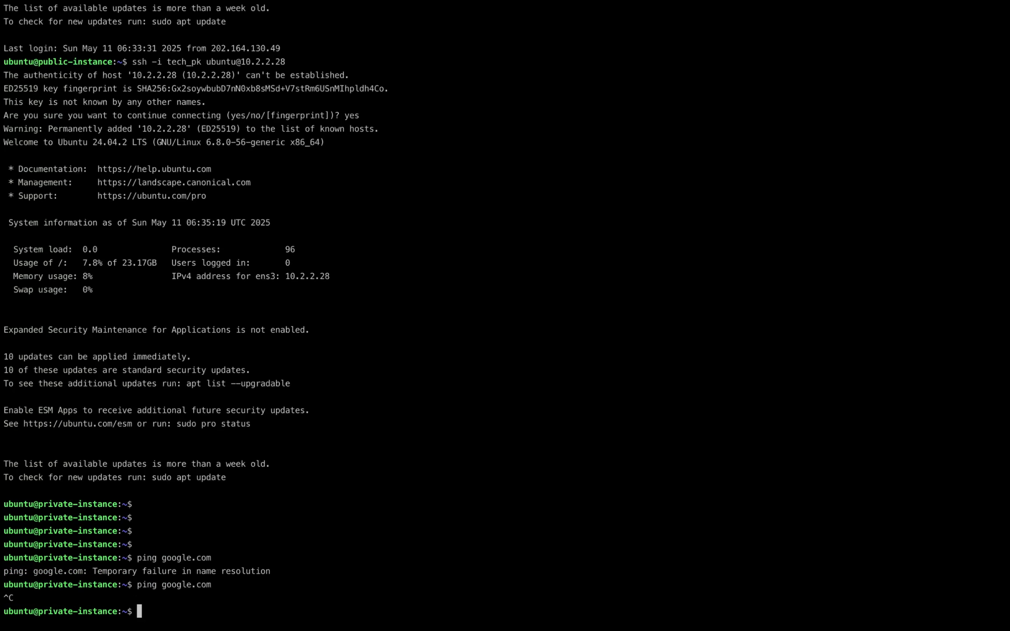
- List the private instance's interfaces with ip addr and highlight its only address, 10.2.2.28
{"action": "type", "text": "ip addr"}
{"action": "key", "text": "Return"}
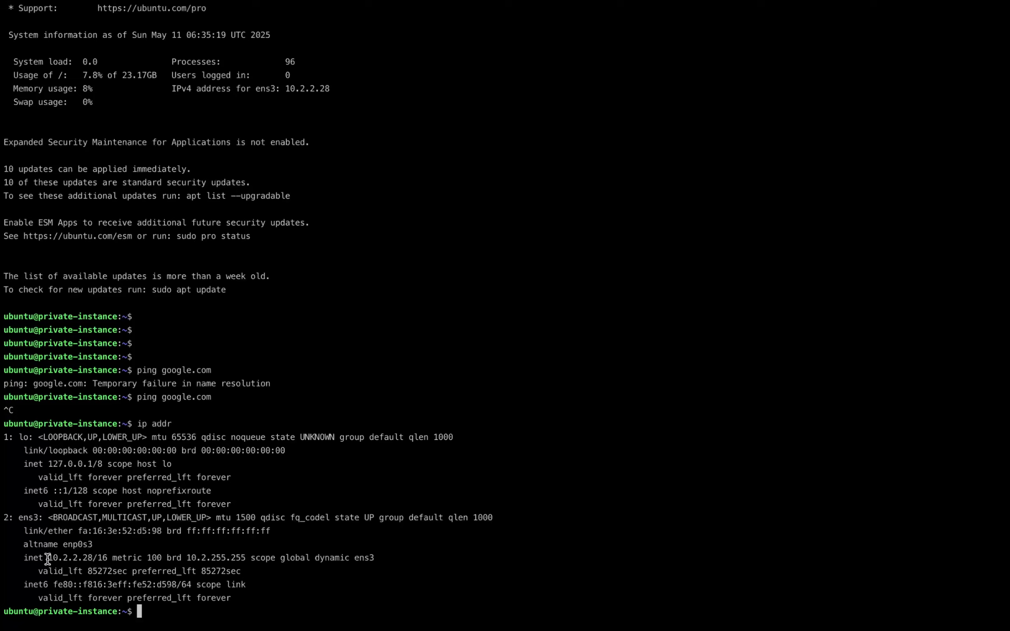
{"action": "left_click_drag", "start_coordinate": [48, 558], "coordinate": [93, 560]}
{"action": "key", "text": "super+Tab"}
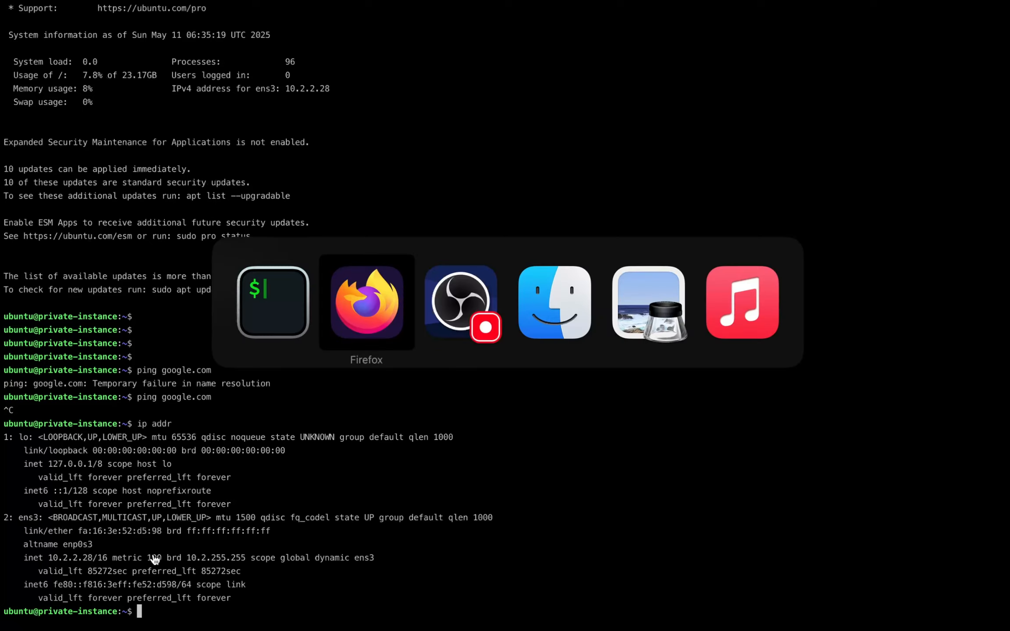
- Show the Preview network diagram where the private instance reaches the Internet only through the OVH Gateway
{"action": "key", "text": "super+Tab"}
{"action": "key", "text": "super+Tab"}
{"action": "key", "text": "super+Tab"}
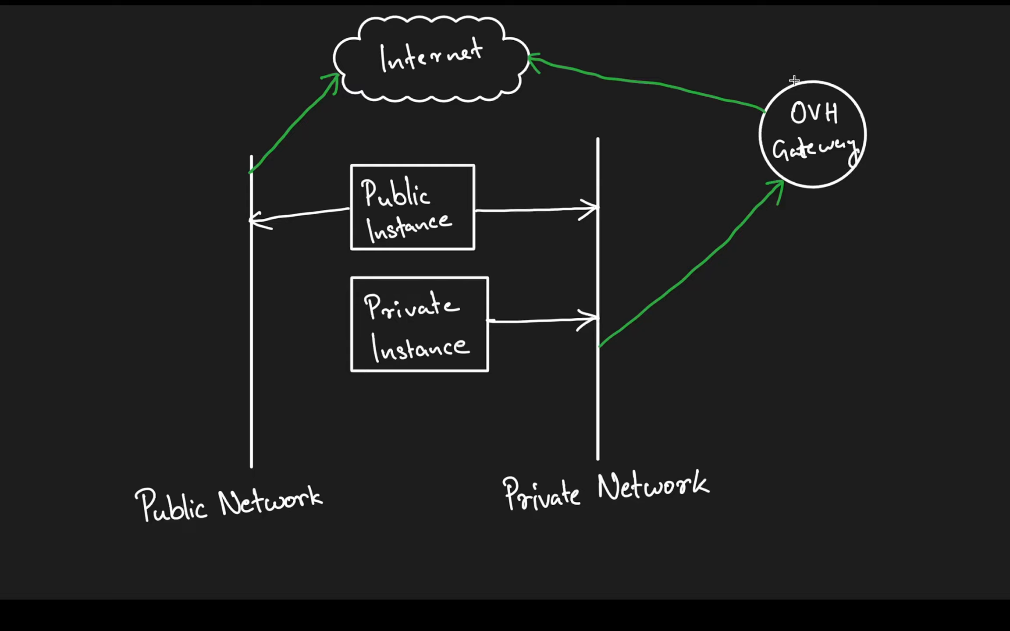
{"action": "key", "text": "super+Tab"}
{"action": "key", "text": "super+Tab"}
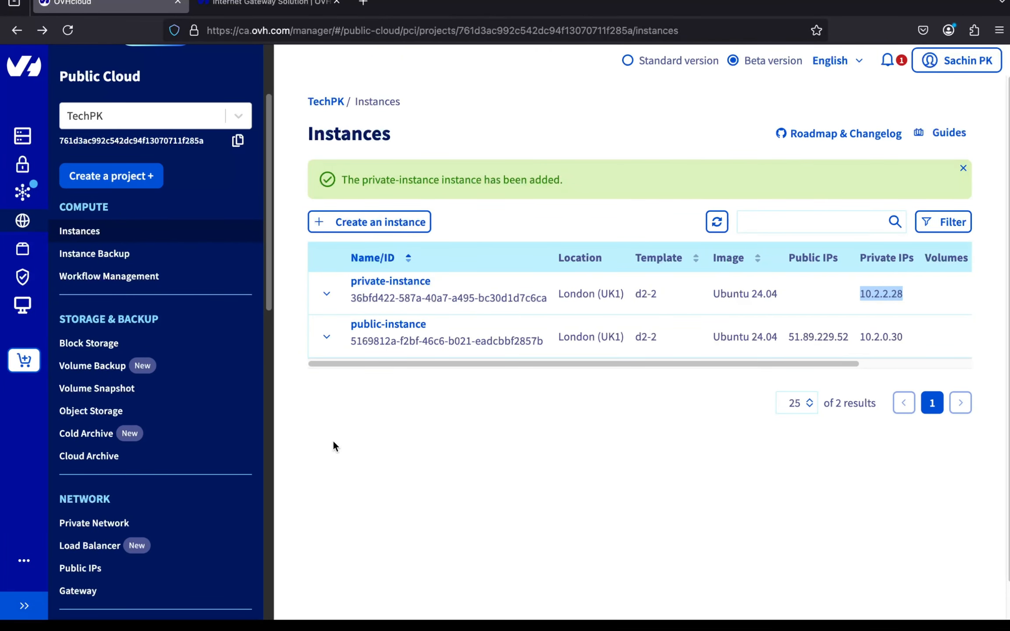
- Go to the project's Network > Gateway section and start a new Gateway
{"action": "scroll", "coordinate": [220, 452], "scroll_direction": "down", "scroll_amount": 3}
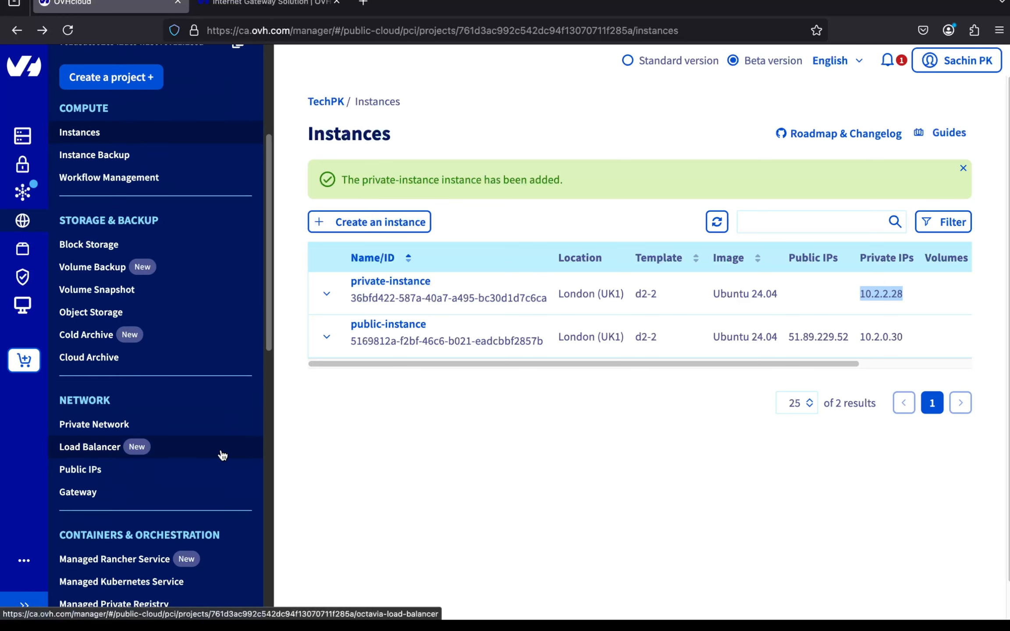
{"action": "left_click", "coordinate": [161, 500]}
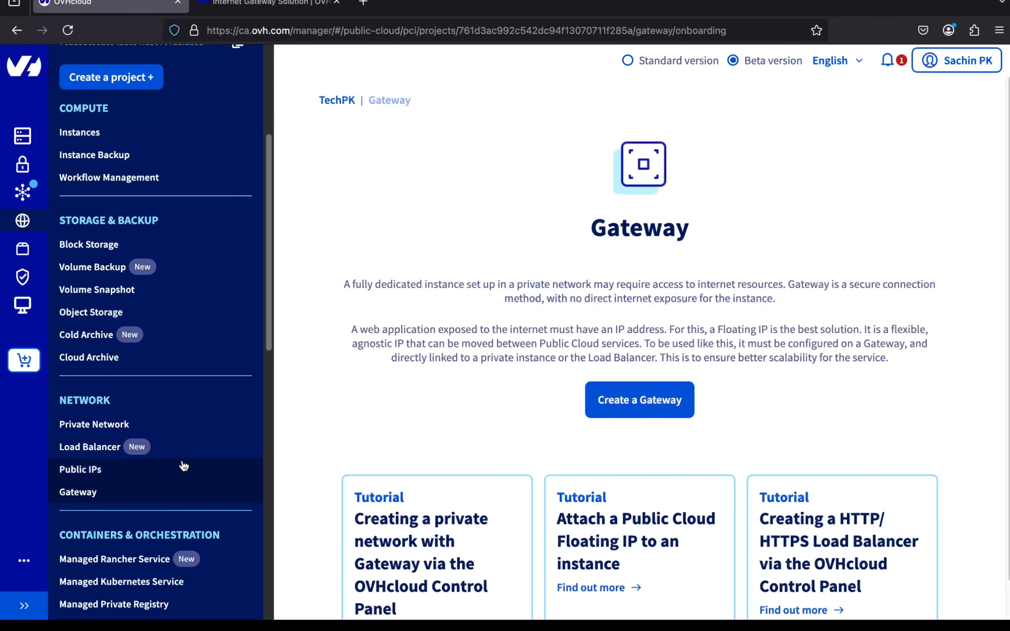
{"action": "scroll", "coordinate": [422, 352], "scroll_direction": "down", "scroll_amount": 2}
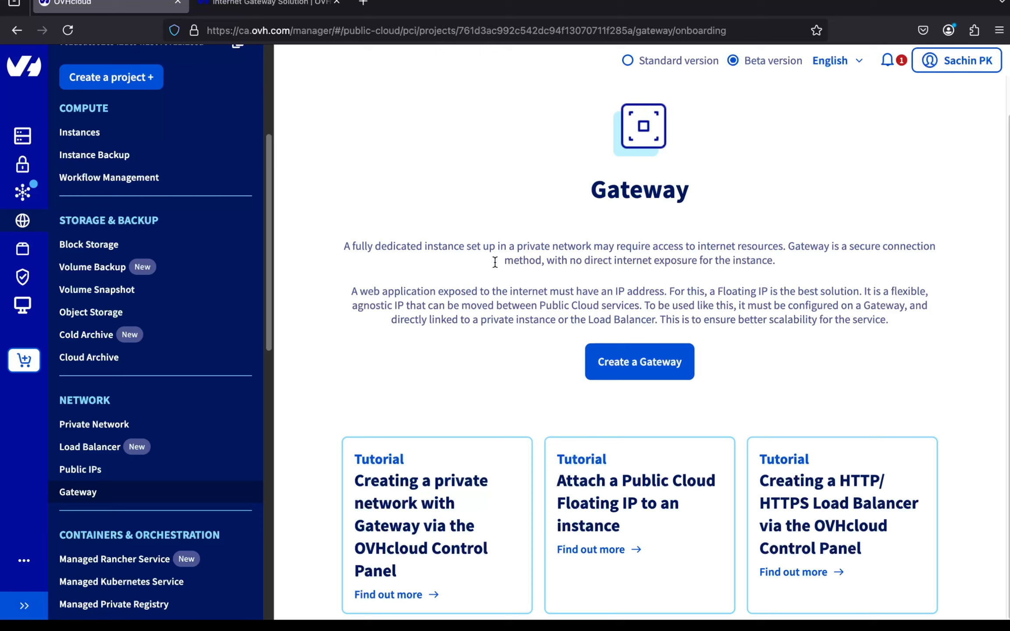
{"action": "left_click", "coordinate": [612, 367]}
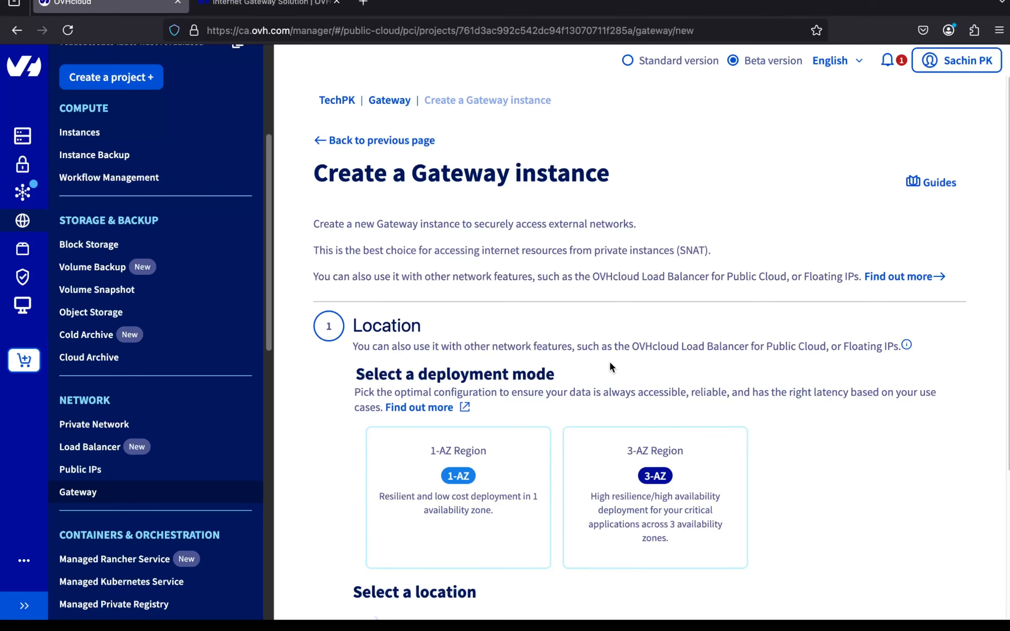
{"action": "scroll", "coordinate": [611, 366], "scroll_direction": "down", "scroll_amount": 2}
{"action": "scroll", "coordinate": [609, 360], "scroll_direction": "down", "scroll_amount": 1}
- Choose 1-AZ Region deployment mode and the London (UK1) location for the gateway
{"action": "left_click", "coordinate": [500, 434]}
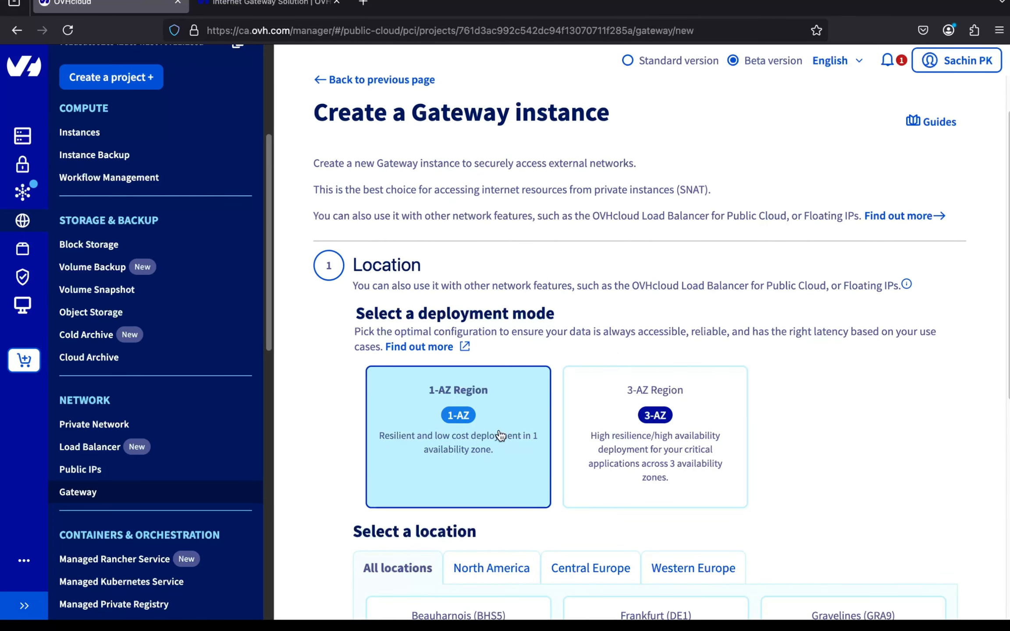
{"action": "scroll", "coordinate": [500, 434], "scroll_direction": "down", "scroll_amount": 3}
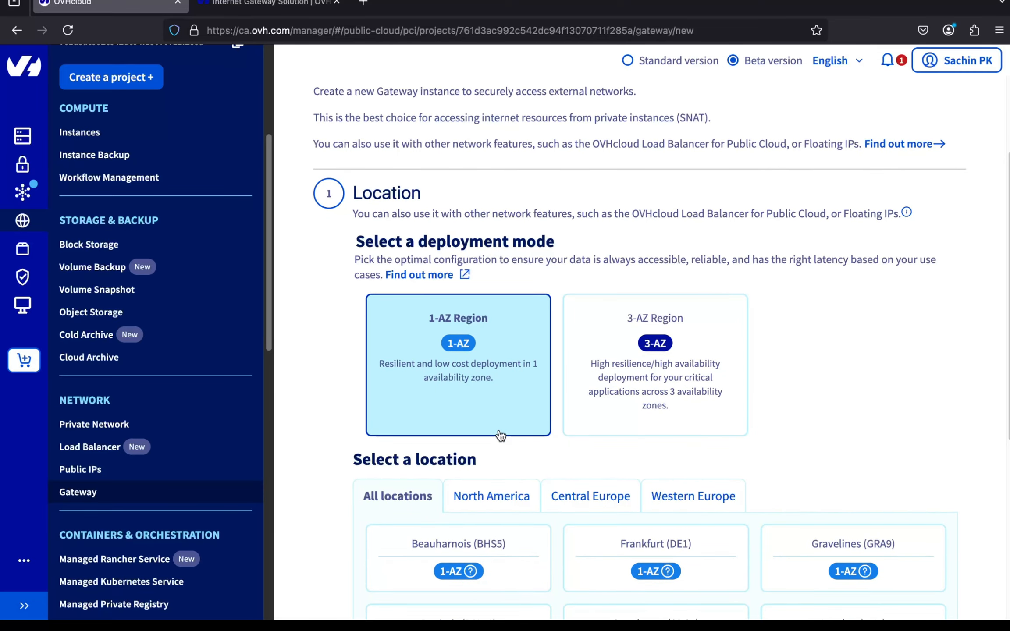
{"action": "scroll", "coordinate": [500, 434], "scroll_direction": "down", "scroll_amount": 7}
{"action": "left_click", "coordinate": [834, 471]}
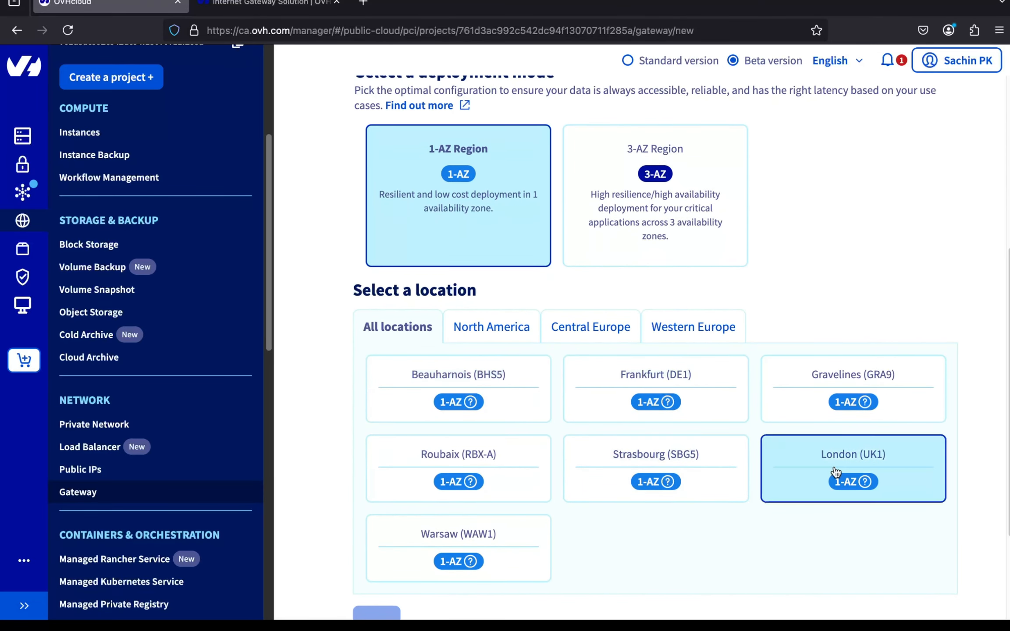
{"action": "scroll", "coordinate": [723, 548], "scroll_direction": "down", "scroll_amount": 3}
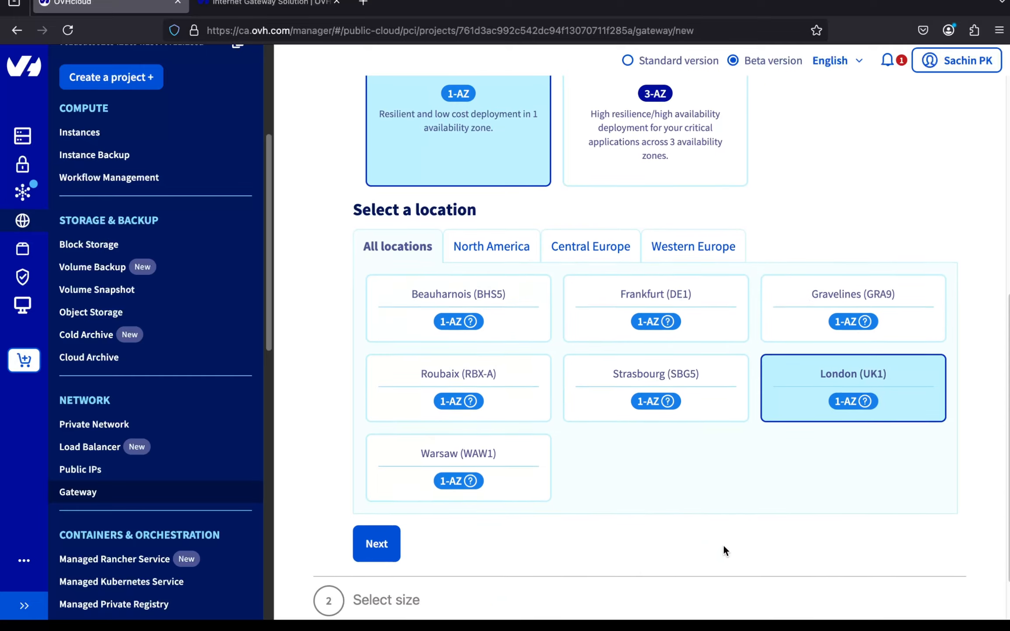
{"action": "left_click", "coordinate": [382, 511]}
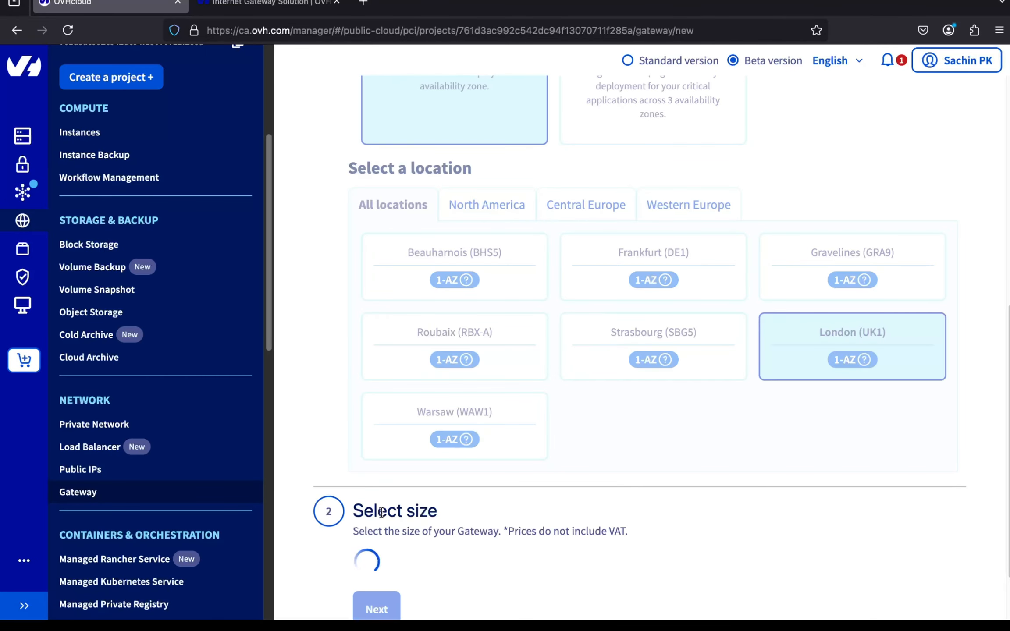
- Compare the gateway sizes and settle on Size S (up to 200 Mbps)
{"action": "scroll", "coordinate": [499, 539], "scroll_direction": "down", "scroll_amount": 4}
{"action": "scroll", "coordinate": [501, 546], "scroll_direction": "down", "scroll_amount": 3}
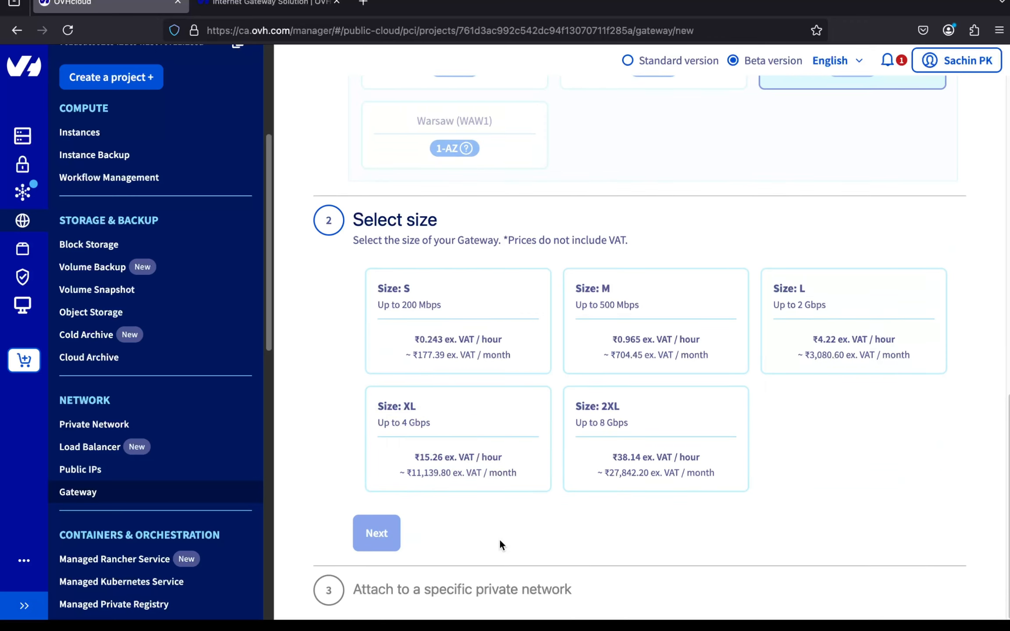
{"action": "left_click", "coordinate": [615, 335]}
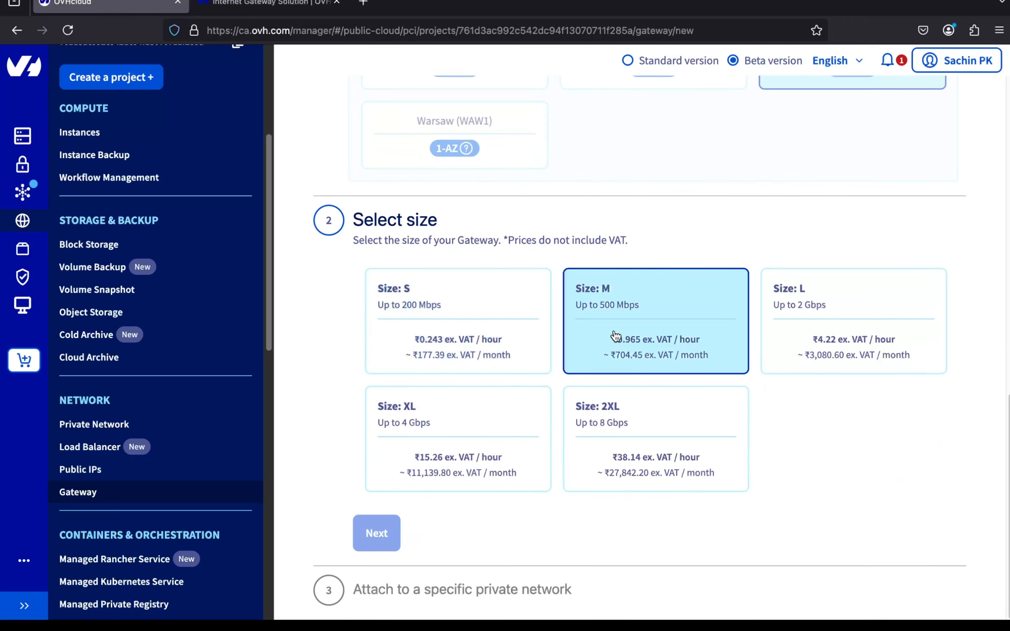
{"action": "left_click", "coordinate": [789, 323]}
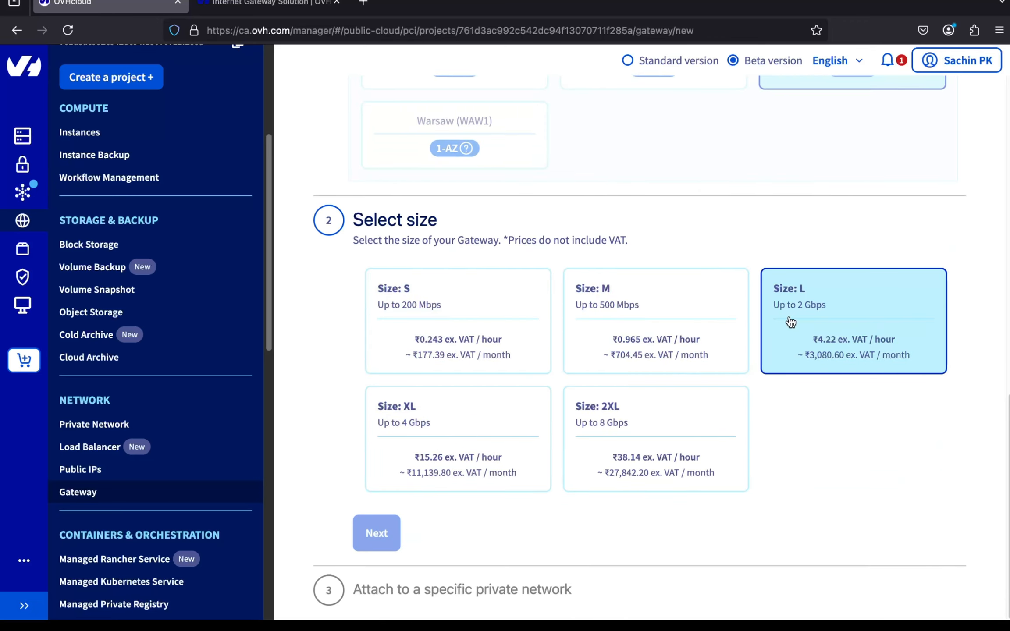
{"action": "left_click", "coordinate": [536, 368]}
{"action": "left_click", "coordinate": [524, 401]}
{"action": "left_click", "coordinate": [612, 408]}
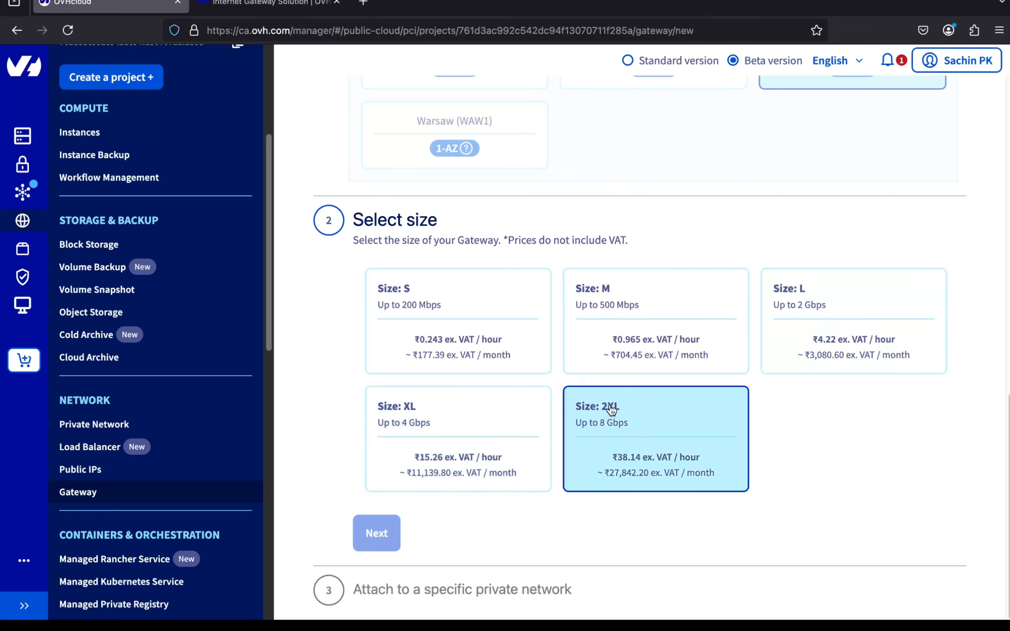
{"action": "left_click", "coordinate": [514, 300]}
{"action": "left_click", "coordinate": [638, 461]}
{"action": "left_click", "coordinate": [417, 398]}
{"action": "left_click", "coordinate": [453, 344]}
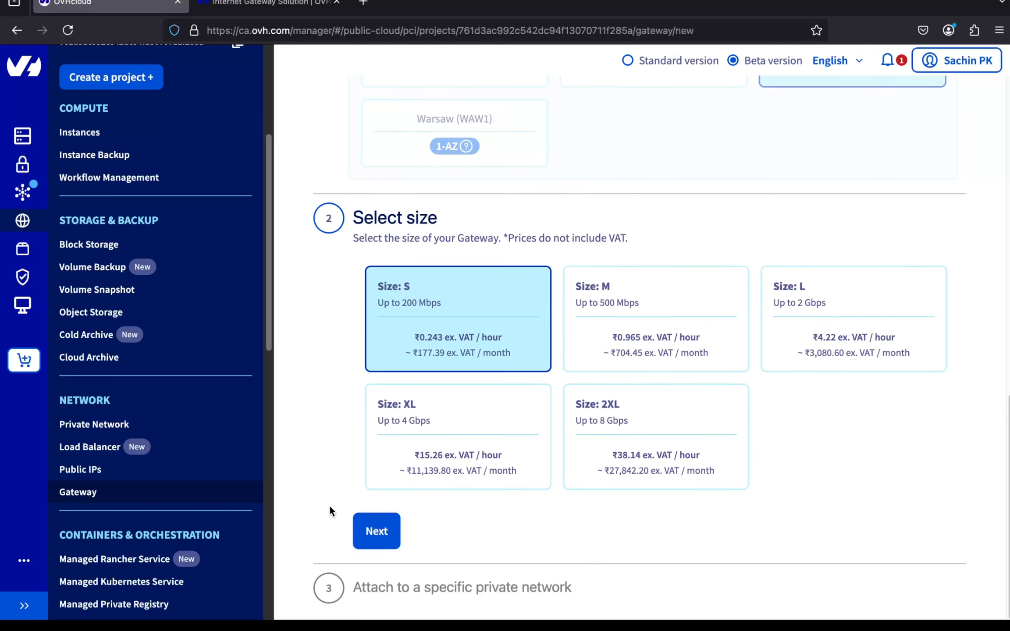
{"action": "left_click", "coordinate": [378, 528]}
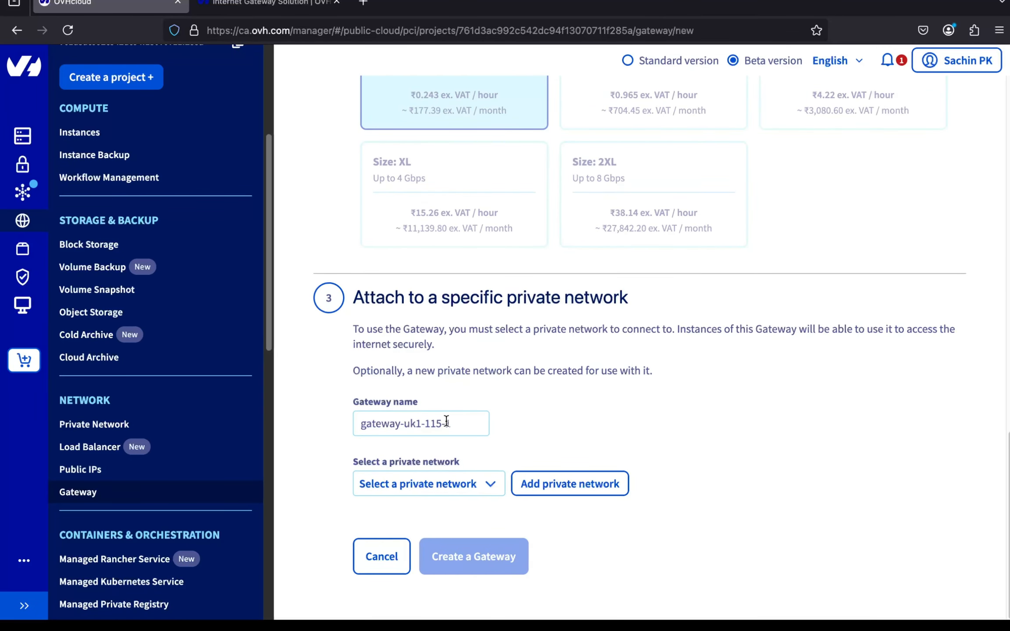
- Name the gateway gateway-test, attach it to TestPrivateNetwork, and create it
{"action": "left_click_drag", "start_coordinate": [405, 427], "coordinate": [473, 425]}
{"action": "type", "text": "test"}
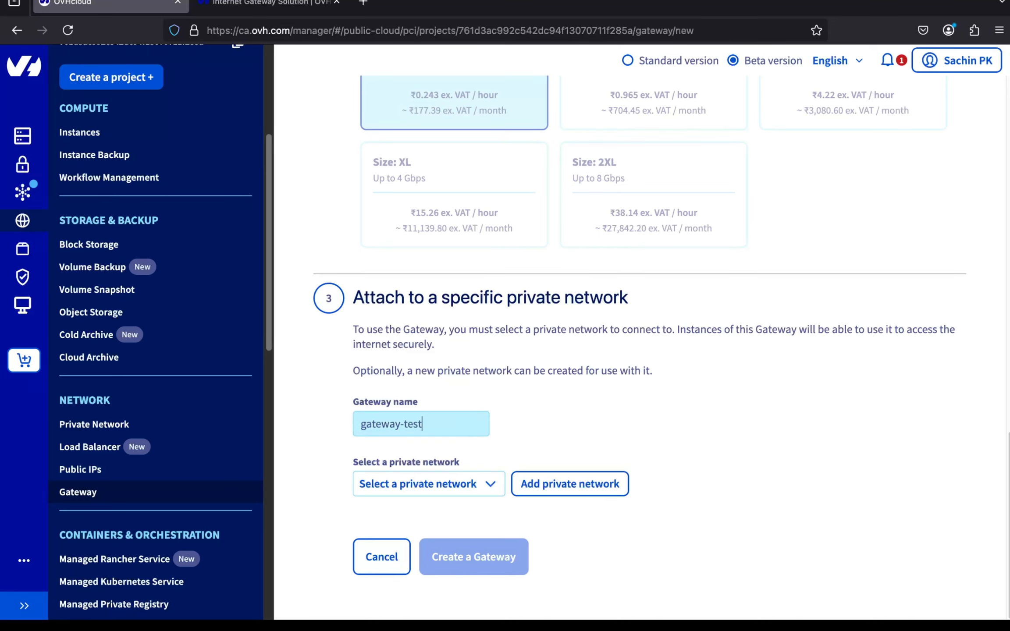
{"action": "left_click", "coordinate": [550, 393]}
{"action": "left_click", "coordinate": [476, 484]}
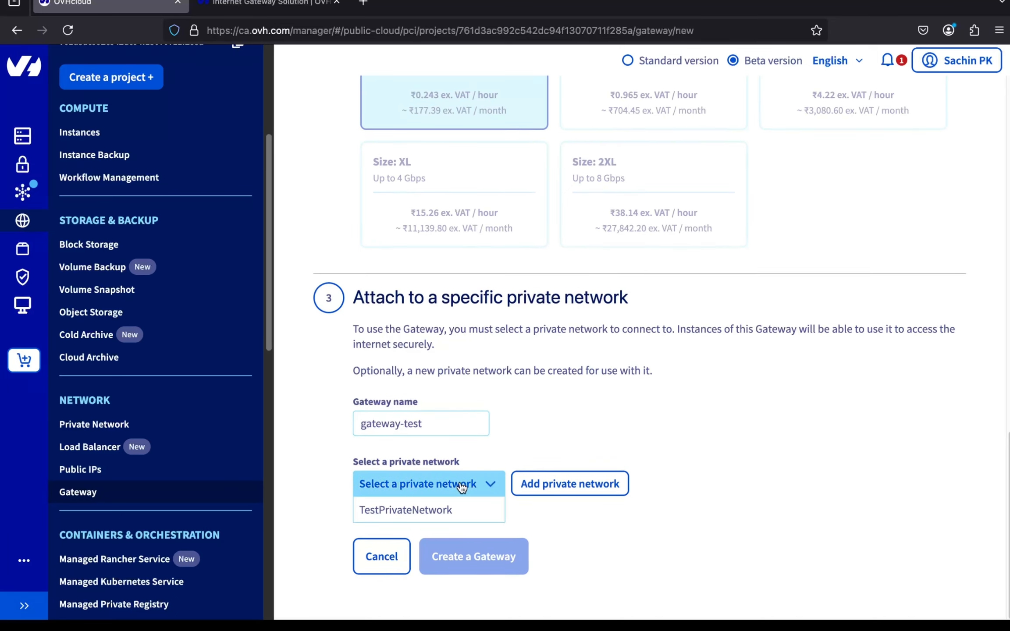
{"action": "left_click", "coordinate": [447, 509]}
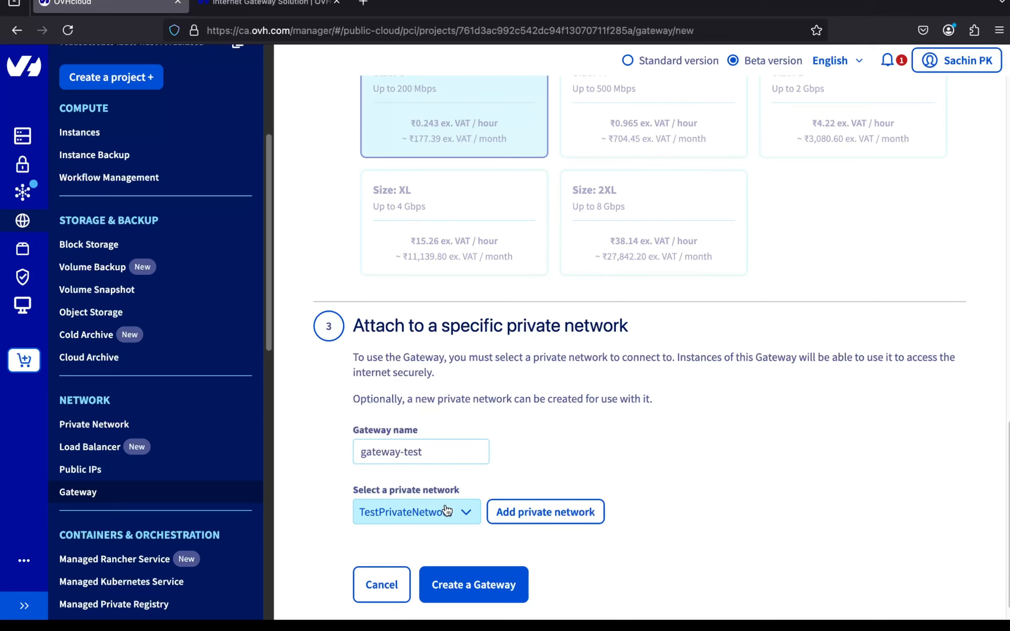
{"action": "left_click", "coordinate": [463, 589]}
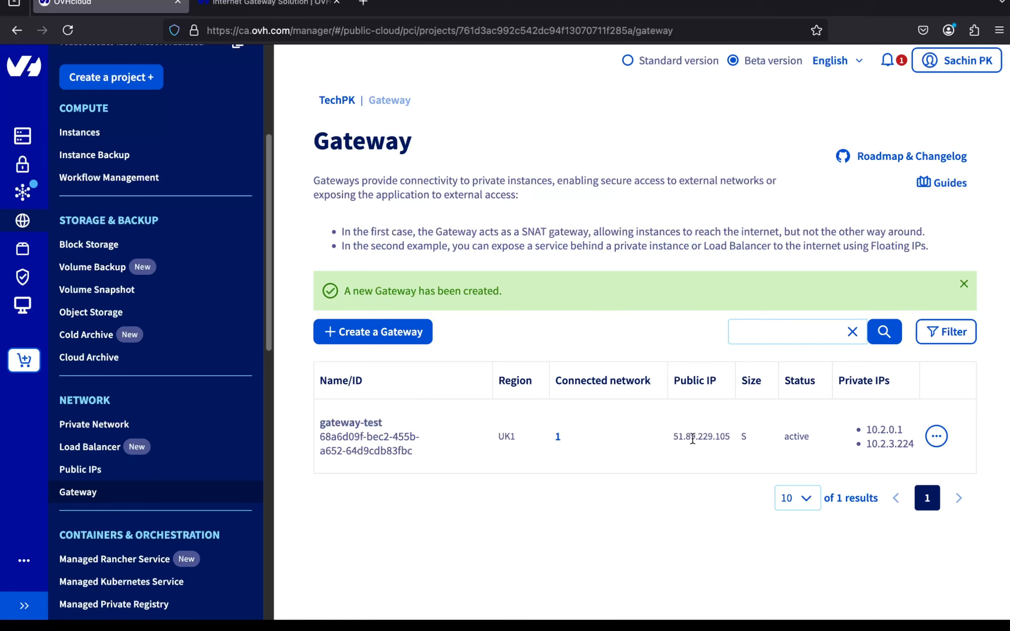
- Highlight gateway-test's public IP and its private IP 10.2.0.1 in the Gateway list
{"action": "left_click_drag", "start_coordinate": [686, 437], "coordinate": [692, 438]}
{"action": "left_click_drag", "start_coordinate": [868, 431], "coordinate": [901, 434]}
{"action": "left_click", "coordinate": [863, 456]}
- Open the Private Network list and point out 10.2.0.1 as TestPrivateNetwork's gateway
{"action": "left_click", "coordinate": [125, 424]}
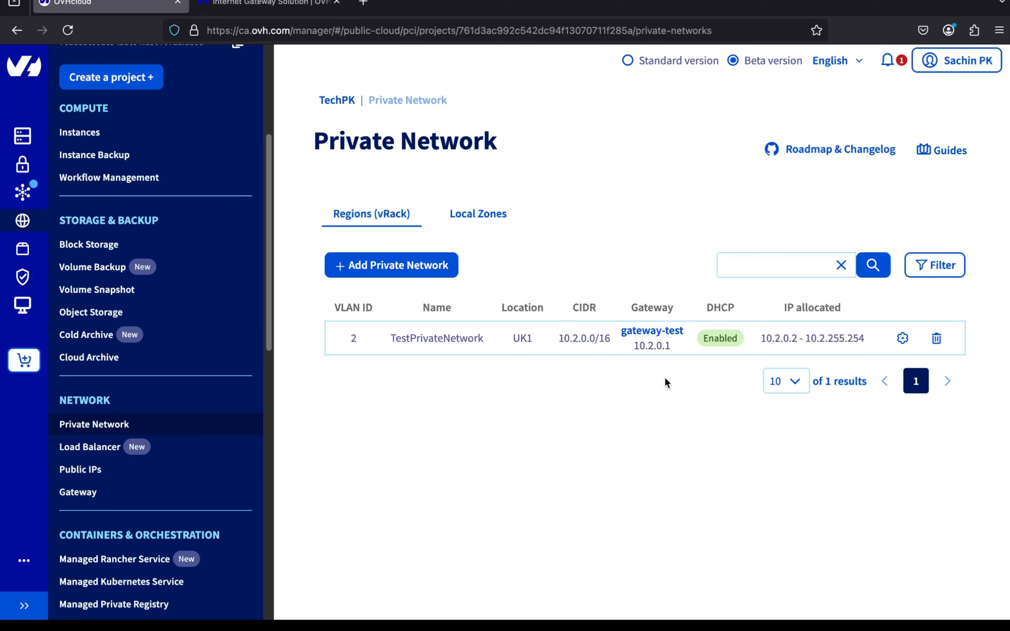
{"action": "left_click_drag", "start_coordinate": [634, 345], "coordinate": [669, 348]}
{"action": "left_click", "coordinate": [667, 375]}
- Ping google.com from the private instance and stop it, showing 0% packet loss
{"action": "key", "text": "super+Tab"}
{"action": "key", "text": "super+Tab"}
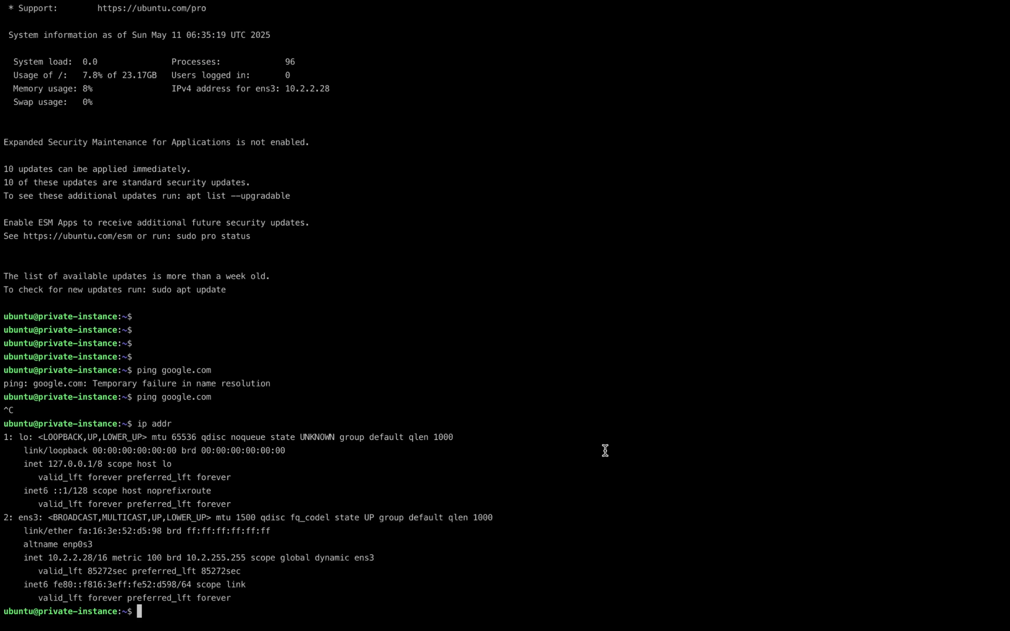
{"action": "key", "text": "Return"}
{"action": "key", "text": "Return"}
{"action": "key", "text": "Return"}
{"action": "key", "text": "Return"}
{"action": "key", "text": "Return"}
{"action": "key", "text": "Return"}
{"action": "type", "text": "ping "}
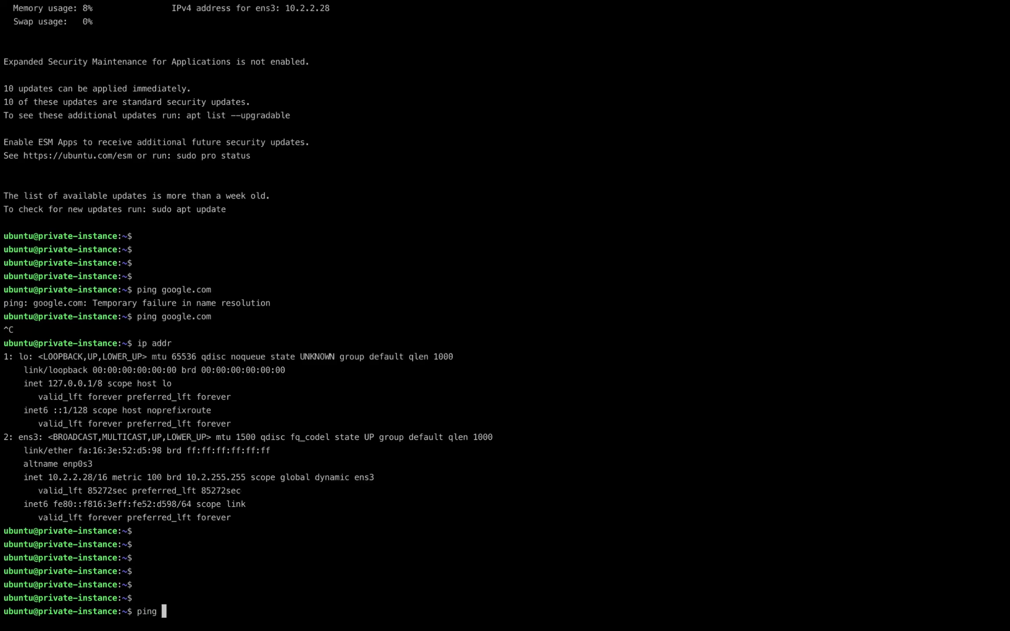
{"action": "type", "text": "google.com"}
{"action": "key", "text": "Return"}
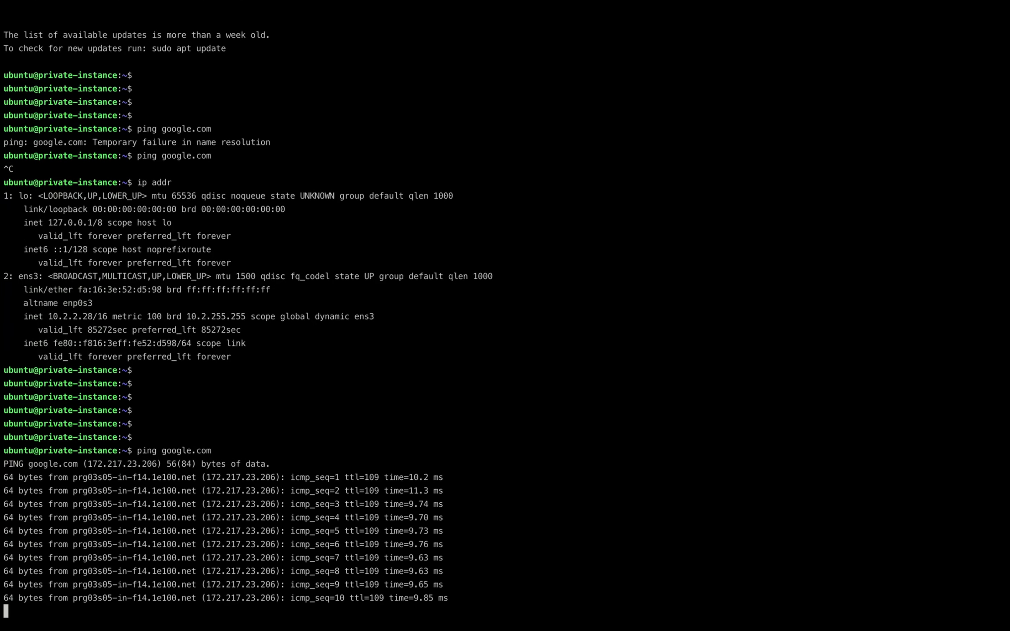
{"action": "key", "text": "ctrl+c"}
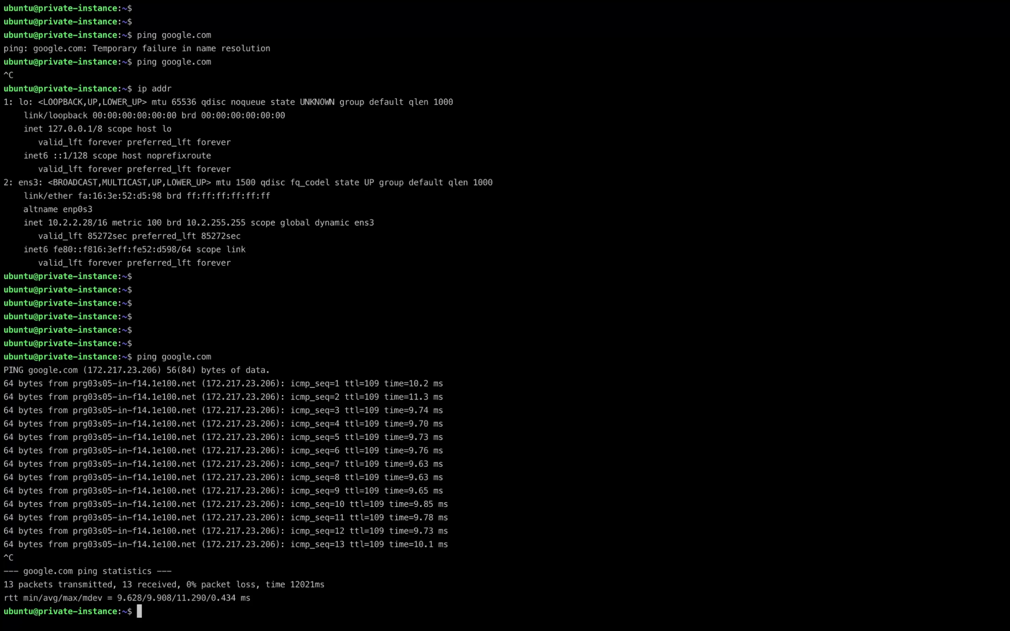
- Log out of the private and then the public instance with Ctrl+D
{"action": "key", "text": "Return"}
{"action": "key", "text": "Return"}
{"action": "key", "text": "Return"}
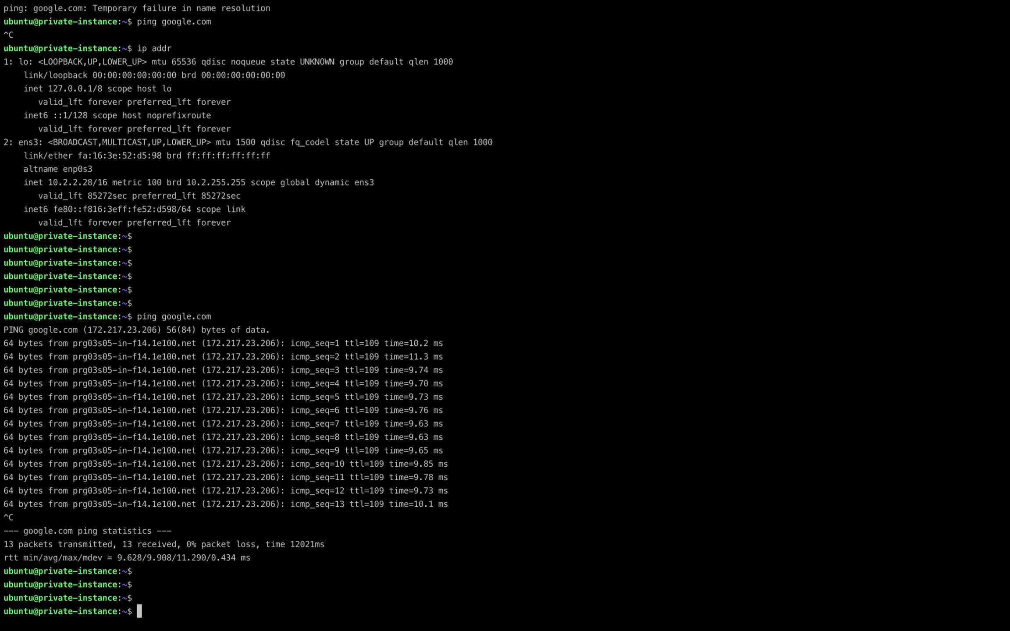
{"action": "key", "text": "ctrl+d"}
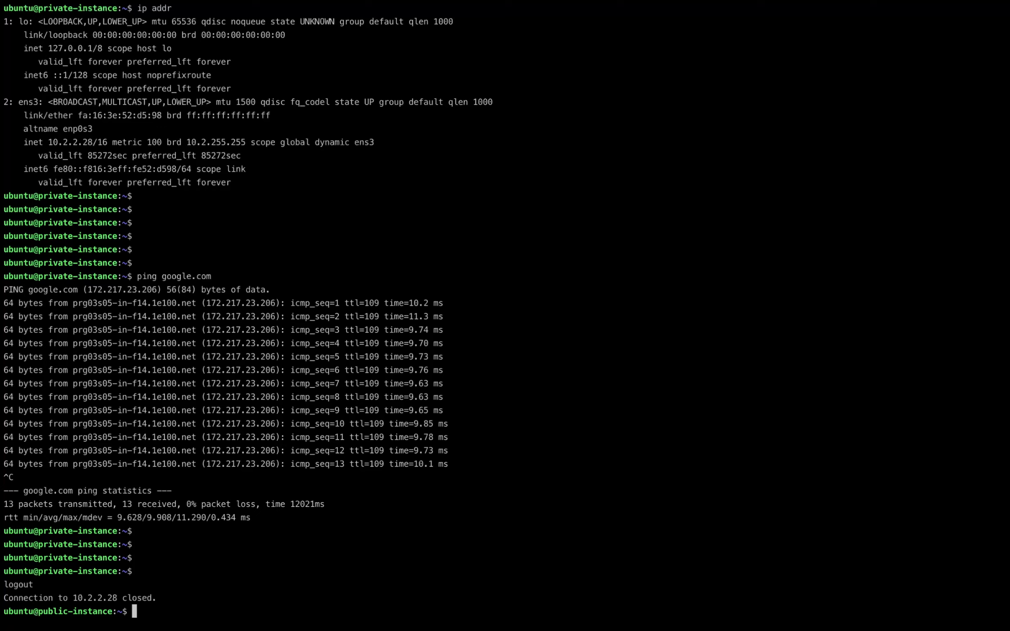
{"action": "key", "text": "ctrl+d"}
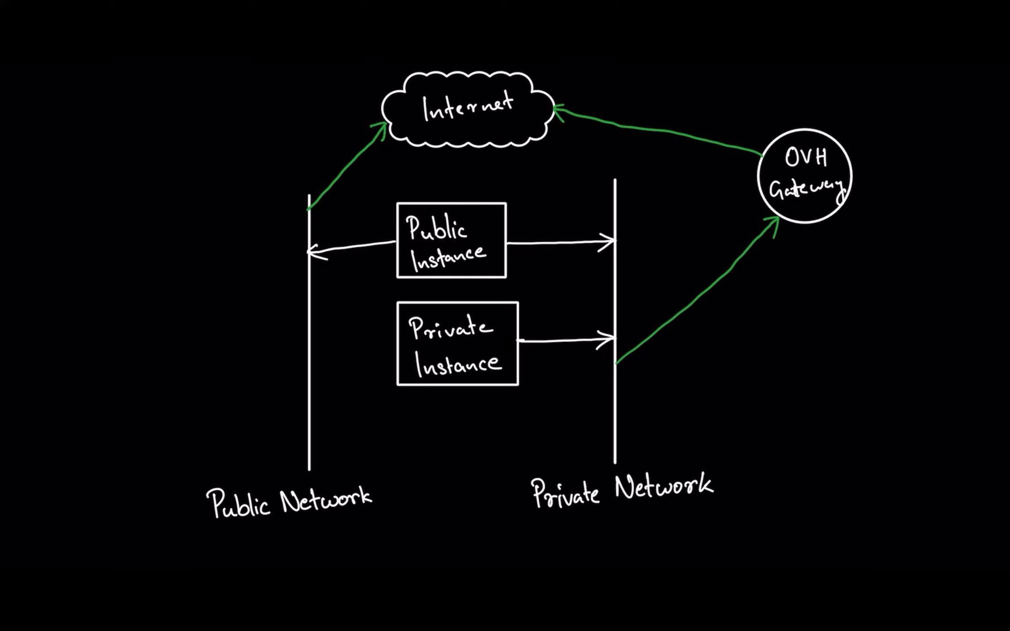
- Draw the inbound arrow from Internet via OVH Gateway to Private Instance, plus a linked, boxed 'How? floating IP' note
{"action": "mouse_move", "coordinate": [546, 125]}
{"action": "left_mouse_down"}
{"action": "mouse_move", "coordinate": [723, 164]}
{"action": "mouse_move", "coordinate": [748, 228]}
{"action": "mouse_move", "coordinate": [517, 327]}
{"action": "mouse_move", "coordinate": [531, 334]}
{"action": "left_mouse_up"}
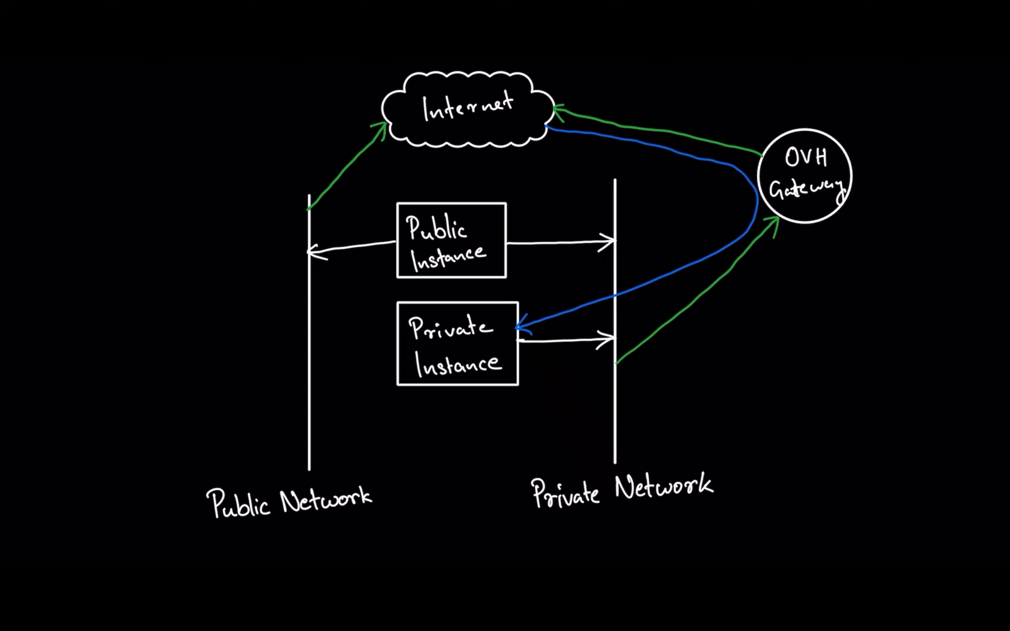
{"action": "mouse_move", "coordinate": [895, 202]}
{"action": "left_mouse_down"}
{"action": "mouse_move", "coordinate": [896, 226]}
{"action": "mouse_move", "coordinate": [942, 215]}
{"action": "mouse_move", "coordinate": [959, 230]}
{"action": "left_mouse_up"}
{"action": "mouse_move", "coordinate": [893, 263]}
{"action": "left_mouse_down"}
{"action": "mouse_move", "coordinate": [885, 291]}
{"action": "mouse_move", "coordinate": [933, 276]}
{"action": "mouse_move", "coordinate": [960, 290]}
{"action": "left_mouse_up"}
{"action": "left_click_drag", "start_coordinate": [896, 306], "coordinate": [934, 320]}
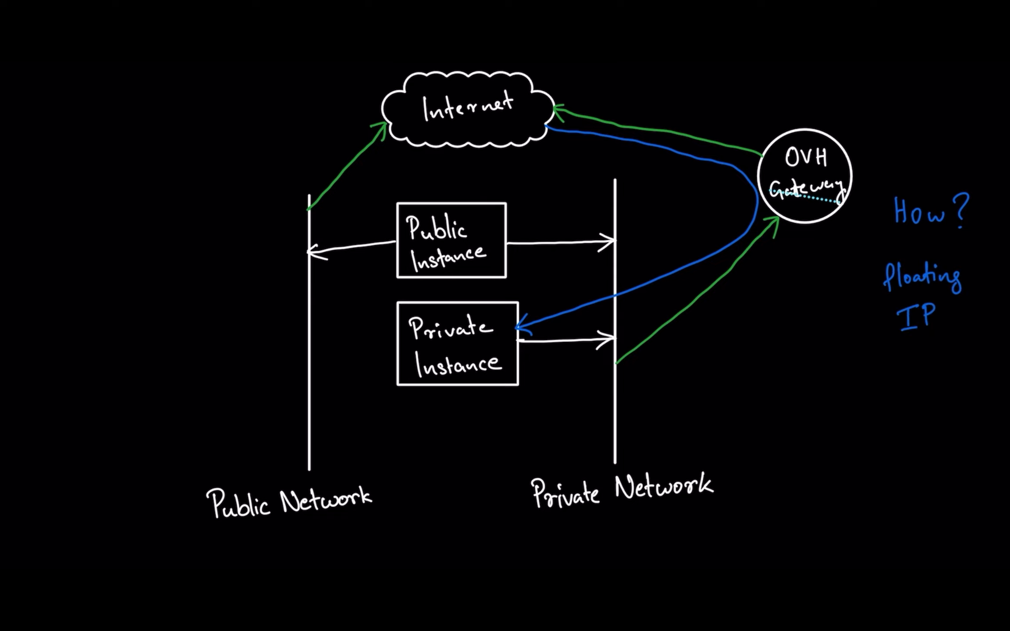
{"action": "mouse_move", "coordinate": [865, 253]}
{"action": "left_mouse_down"}
{"action": "mouse_move", "coordinate": [968, 248]}
{"action": "mouse_move", "coordinate": [872, 267]}
{"action": "mouse_move", "coordinate": [870, 253]}
{"action": "left_mouse_up"}
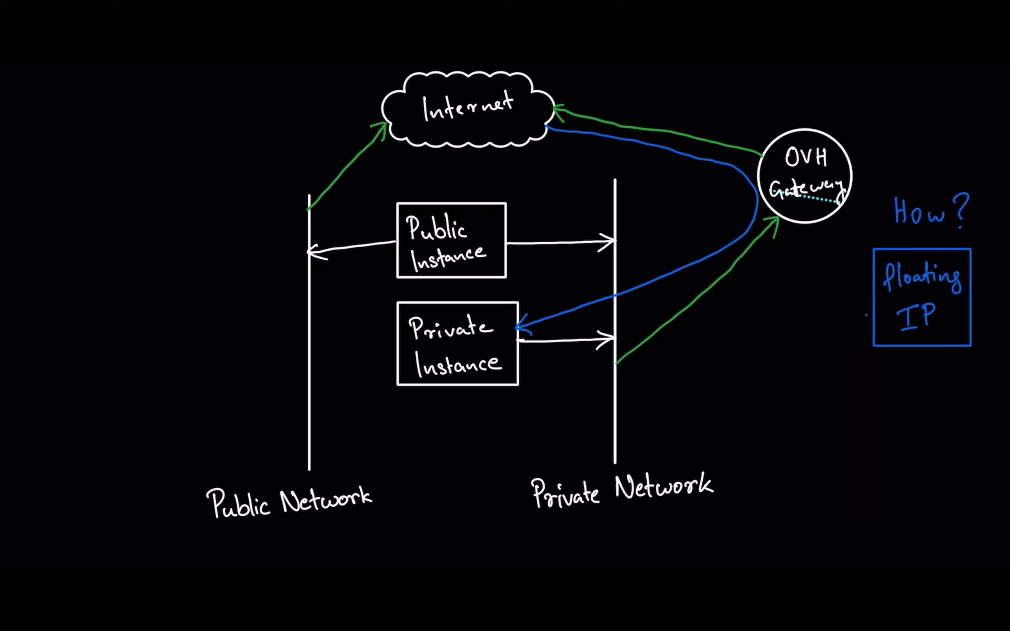
{"action": "mouse_move", "coordinate": [872, 293]}
{"action": "left_mouse_down"}
{"action": "mouse_move", "coordinate": [787, 224]}
{"action": "mouse_move", "coordinate": [519, 326]}
{"action": "left_mouse_up"}
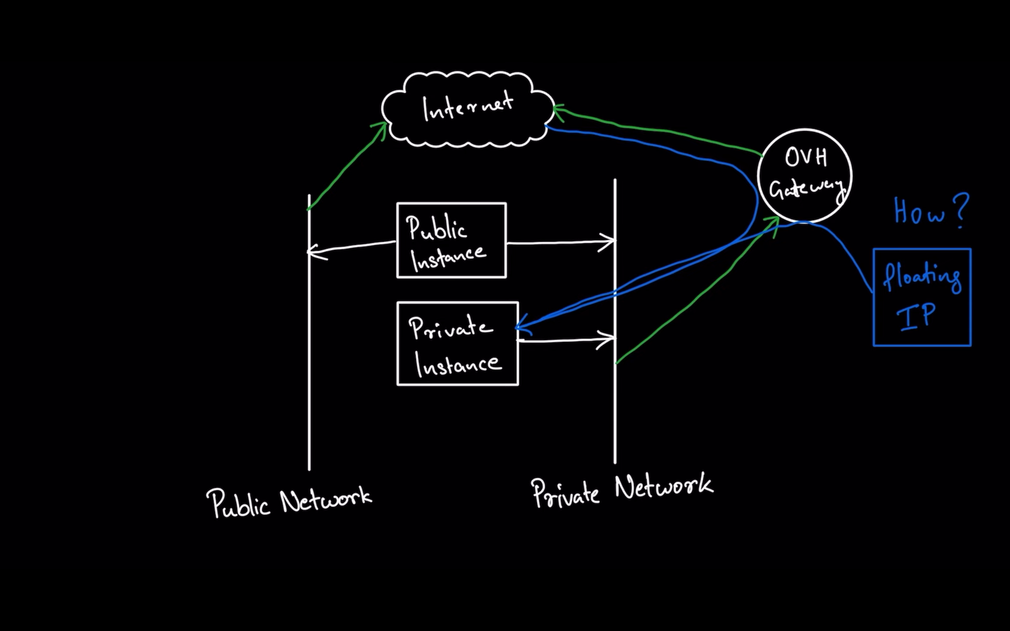
{"action": "key", "text": "super+Tab"}
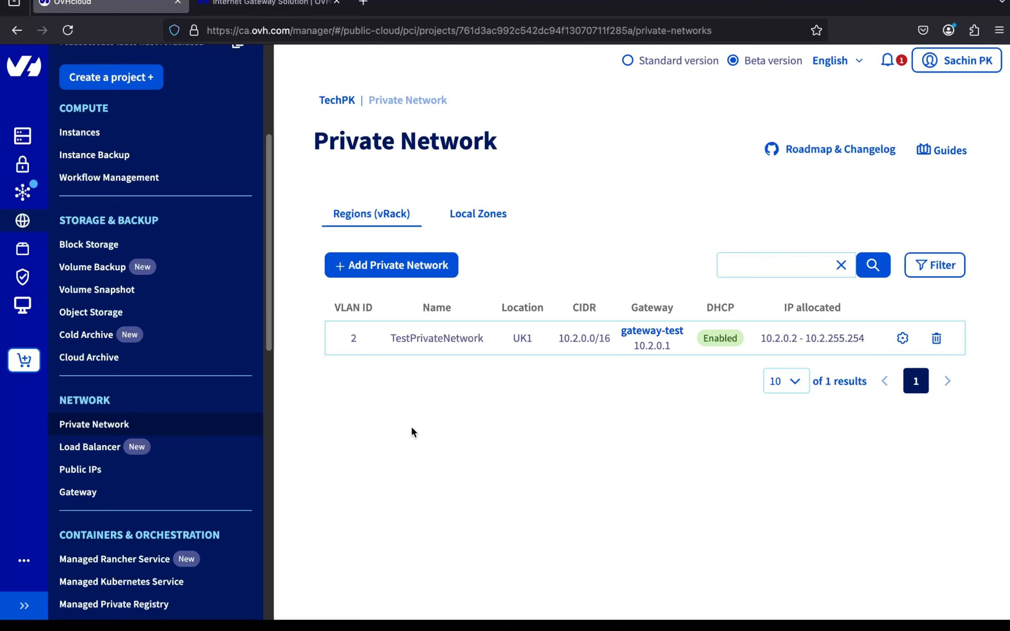
- Start a new public IP order from Public IPs and choose Floating IP (Public Cloud)
{"action": "left_click", "coordinate": [118, 469]}
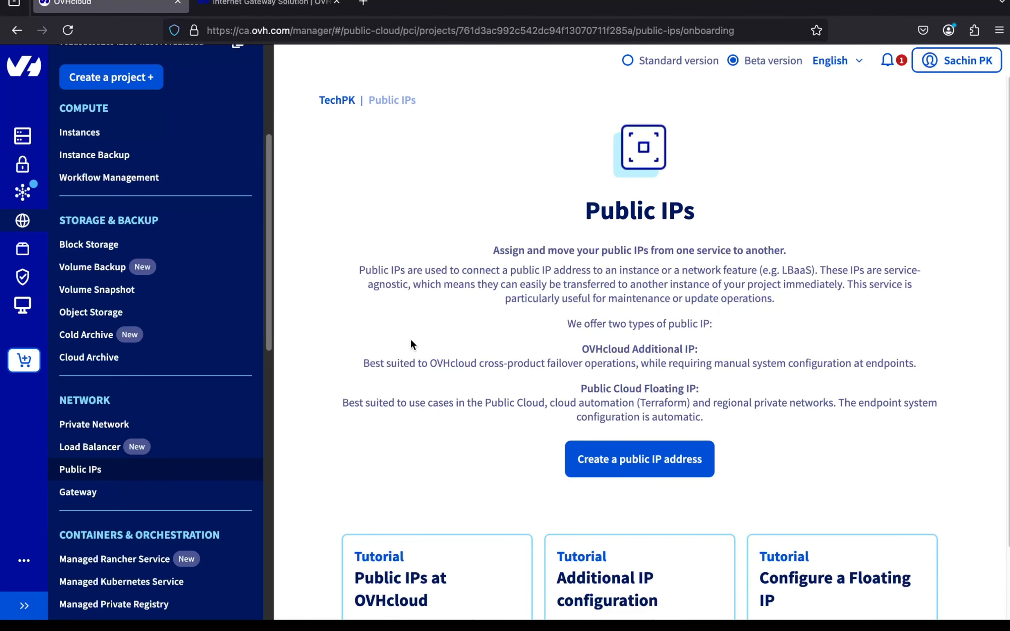
{"action": "left_click", "coordinate": [587, 458]}
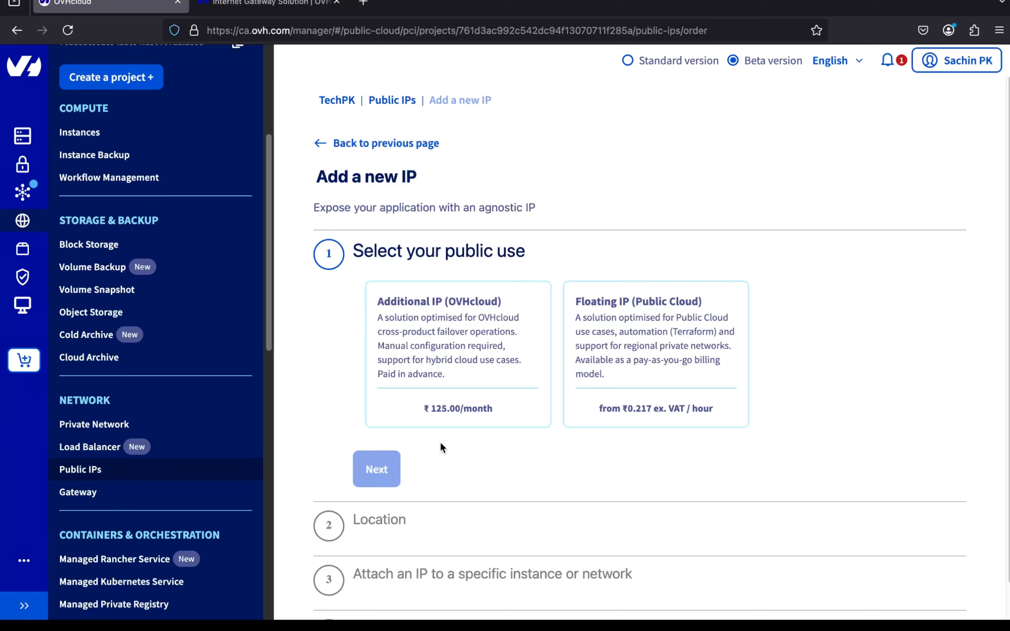
{"action": "left_click", "coordinate": [432, 356]}
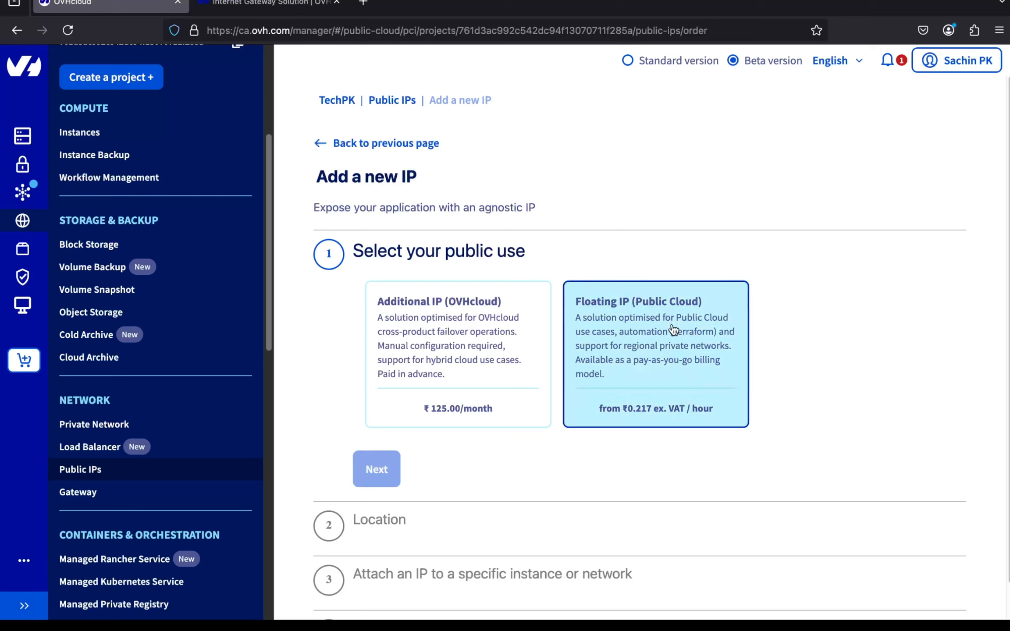
{"action": "left_click", "coordinate": [657, 382]}
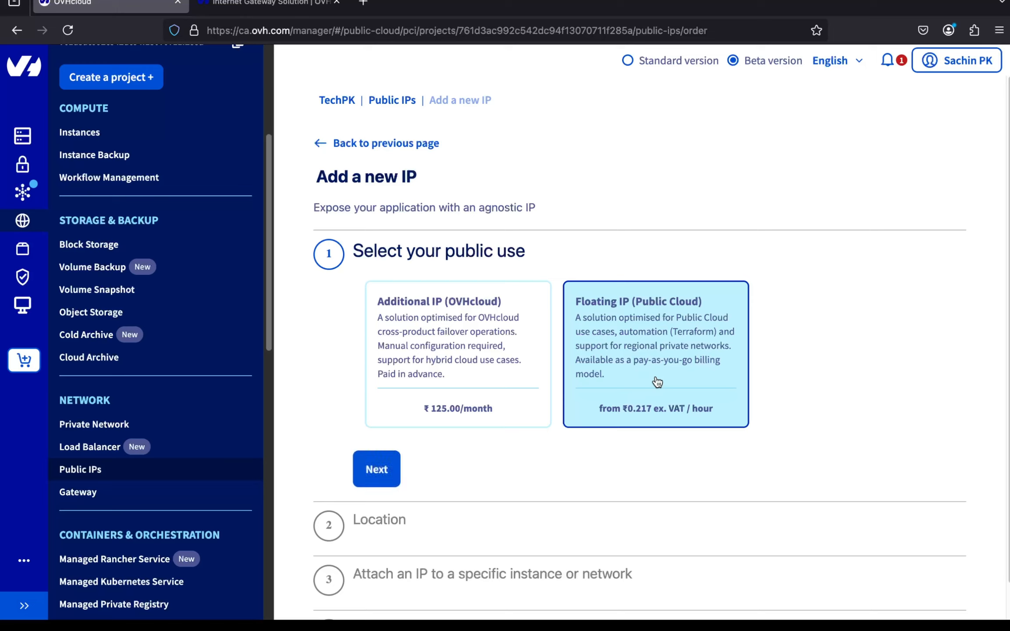
{"action": "left_click", "coordinate": [378, 469]}
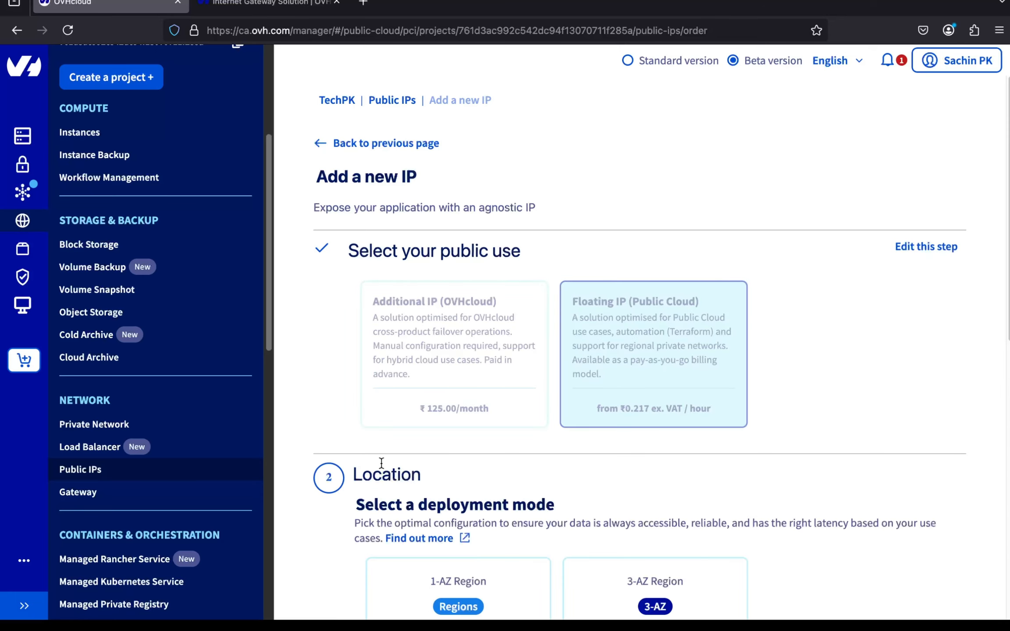
- Choose London (UK1) as the region for the new Floating IP
{"action": "scroll", "coordinate": [382, 469], "scroll_direction": "down", "scroll_amount": 8}
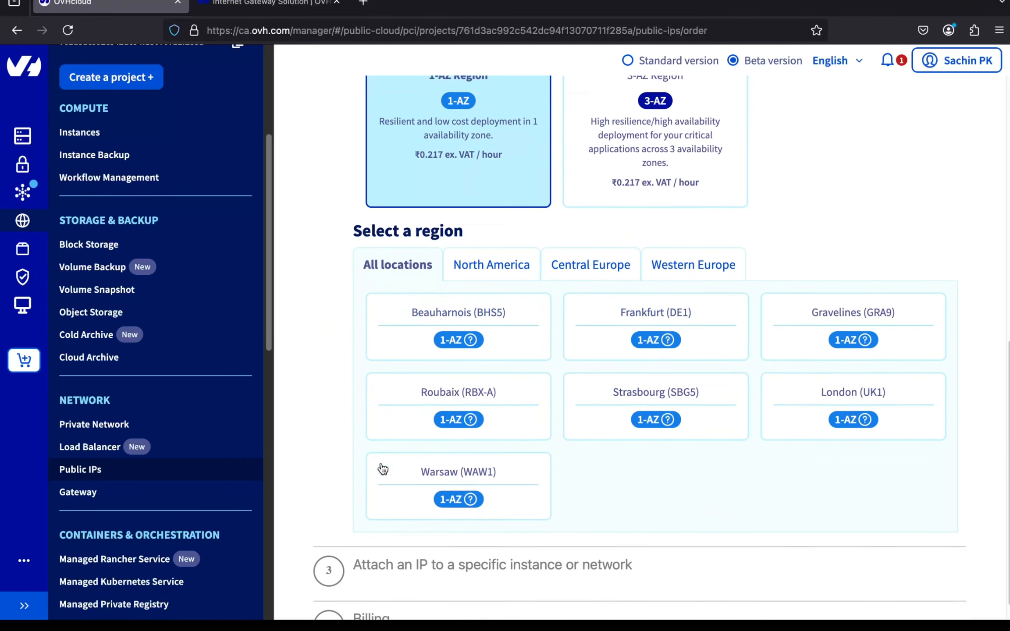
{"action": "left_click", "coordinate": [786, 416]}
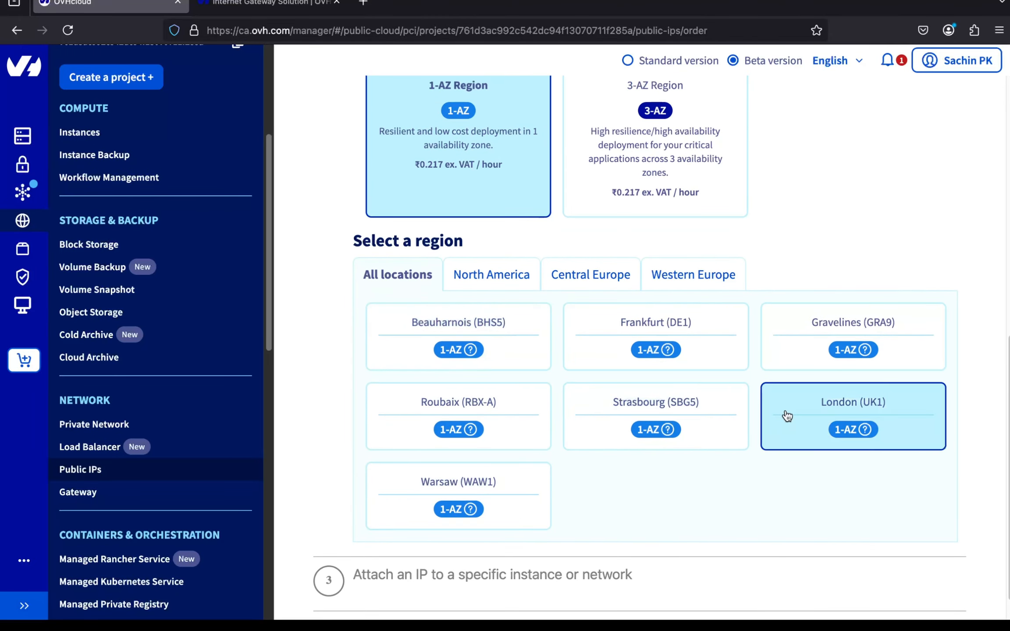
{"action": "left_click", "coordinate": [383, 572]}
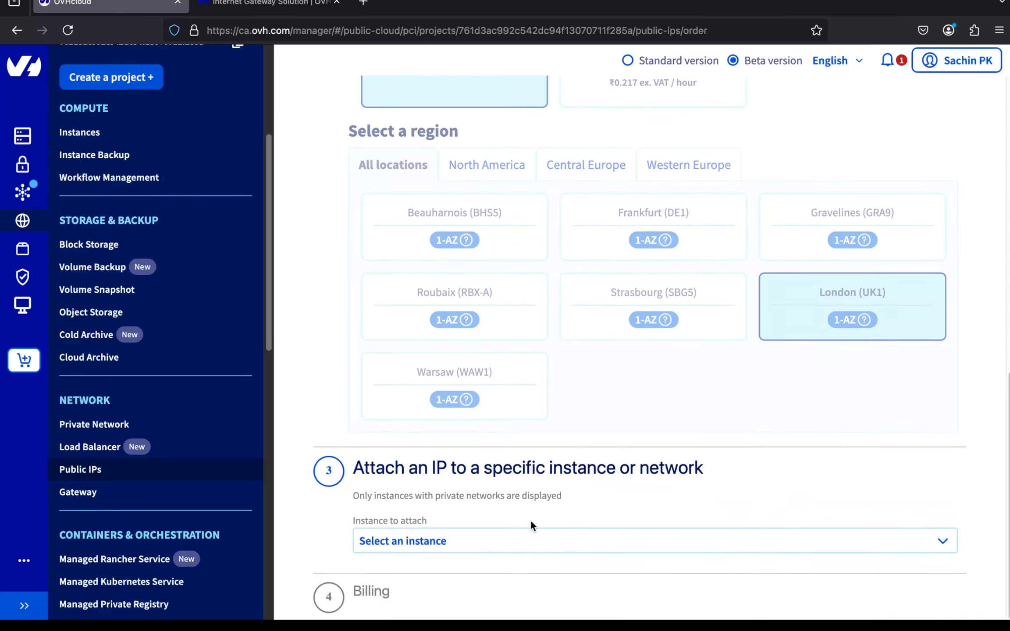
- Attach the floating IP to private-instance on network address 10.2.2.28
{"action": "left_click", "coordinate": [477, 546]}
{"action": "left_click", "coordinate": [477, 488]}
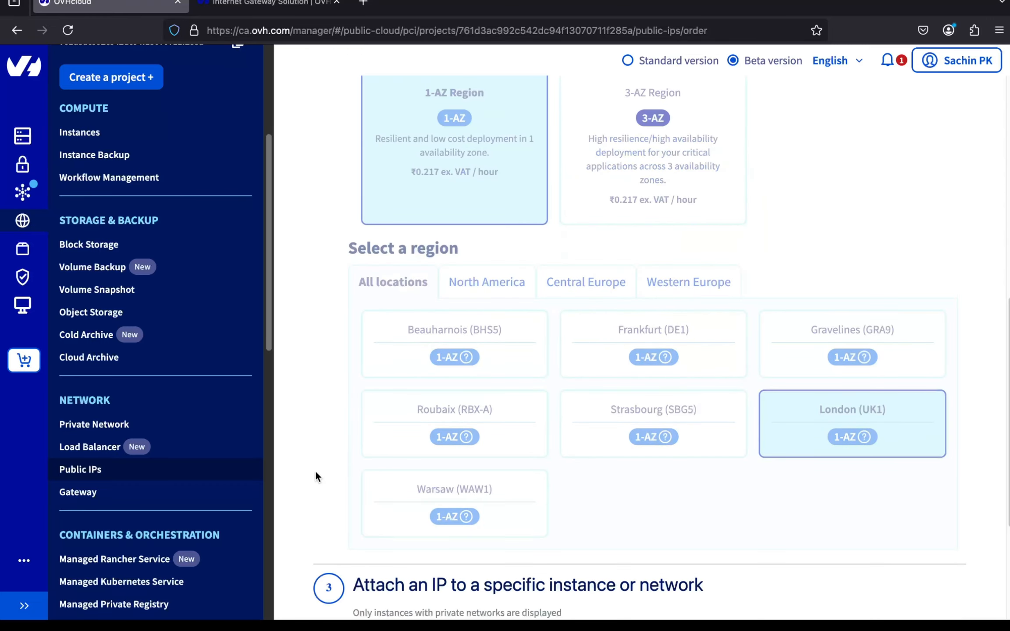
{"action": "scroll", "coordinate": [317, 476], "scroll_direction": "down", "scroll_amount": 5}
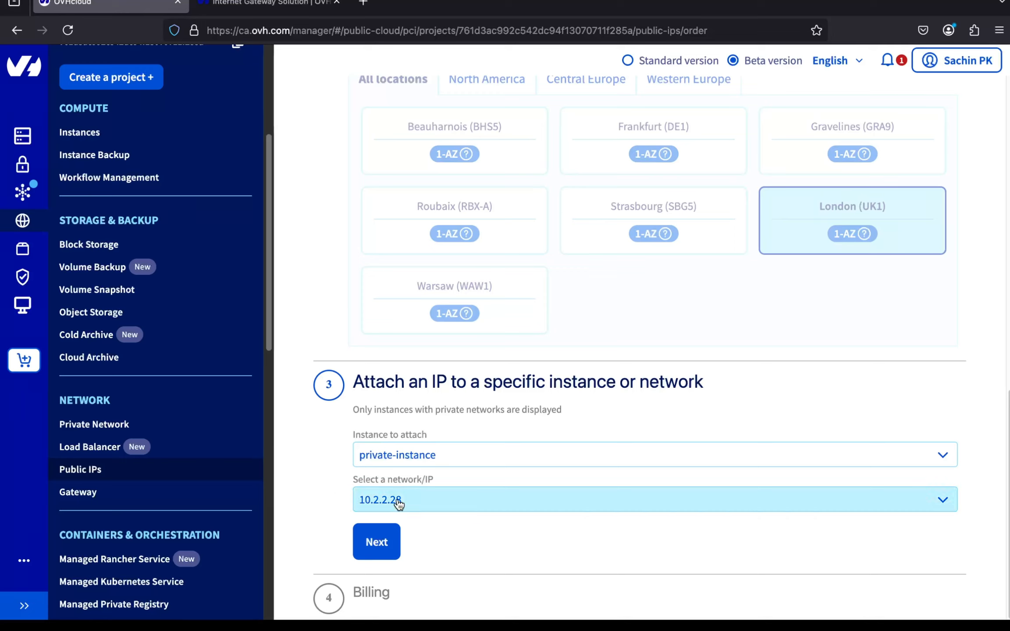
{"action": "left_click", "coordinate": [414, 500]}
{"action": "left_click", "coordinate": [419, 528]}
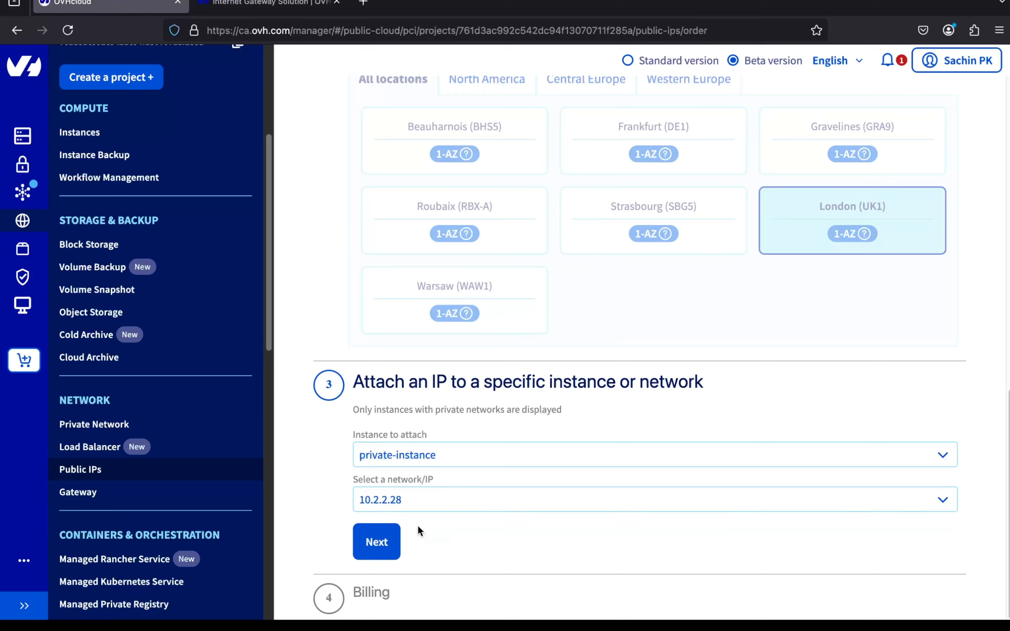
{"action": "left_click", "coordinate": [380, 543]}
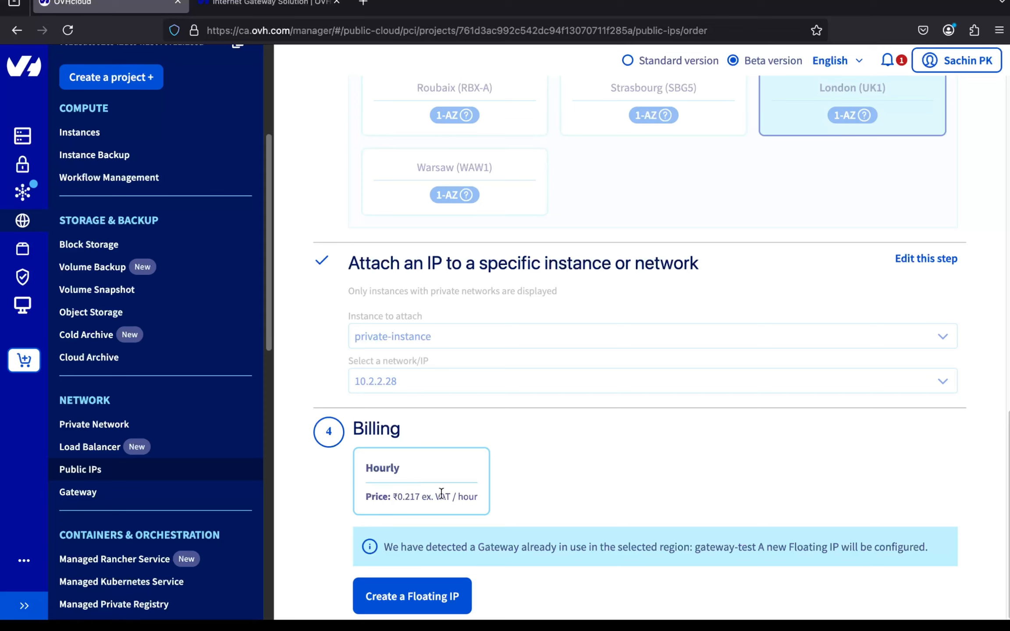
- Keep Hourly billing and create the Floating IP
{"action": "scroll", "coordinate": [502, 589], "scroll_direction": "down", "scroll_amount": 1}
{"action": "triple_click", "coordinate": [403, 547]}
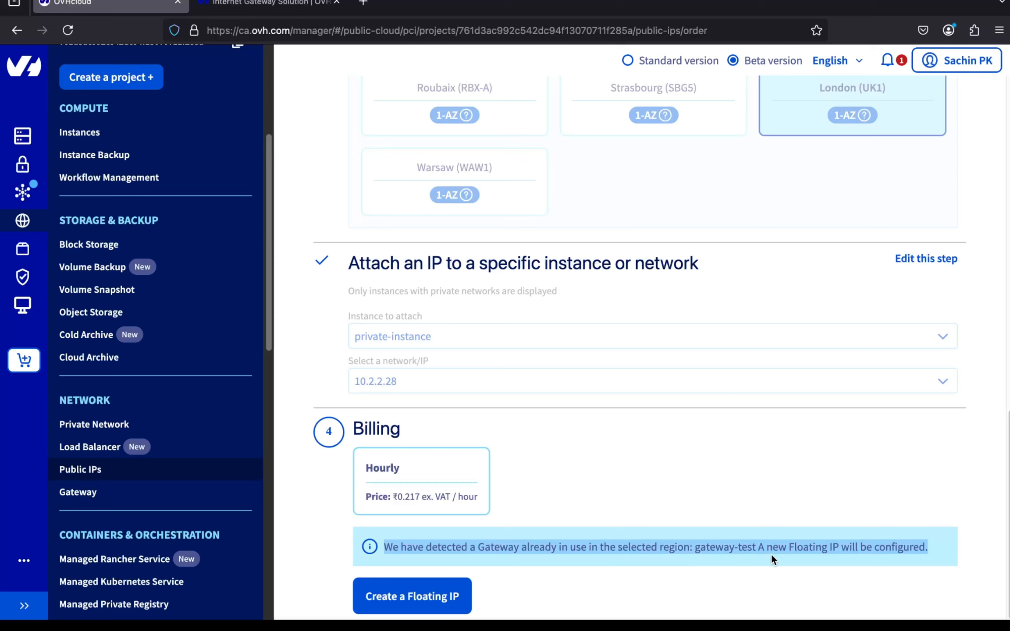
{"action": "left_click", "coordinate": [451, 595]}
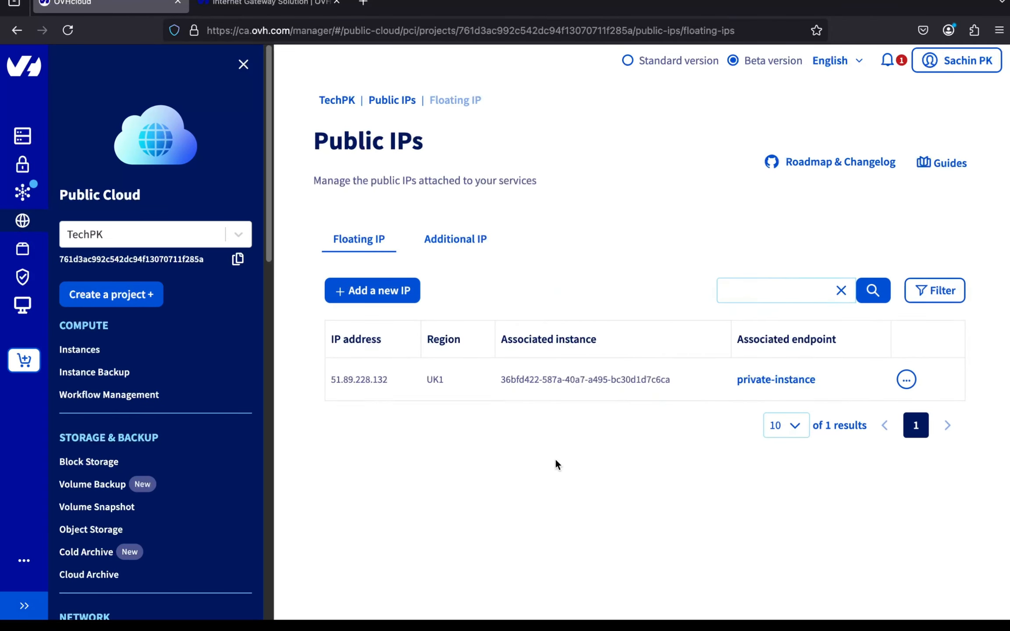
- Check the IP's actions menu, then copy 51.89.228.132 from the Public IPs table
{"action": "double_click", "coordinate": [348, 378]}
{"action": "left_click", "coordinate": [906, 381]}
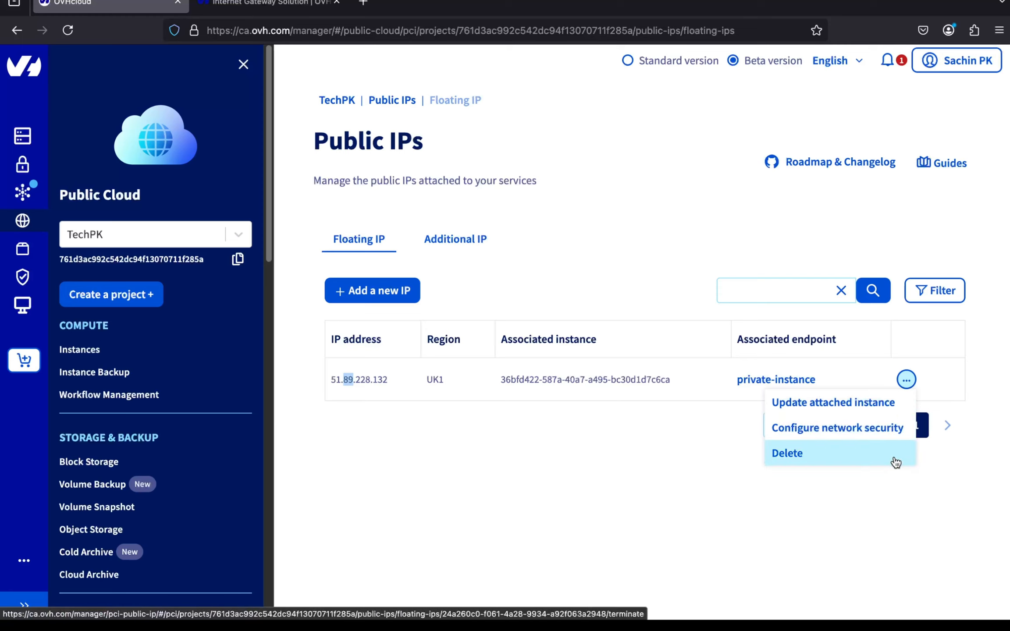
{"action": "left_click", "coordinate": [640, 480]}
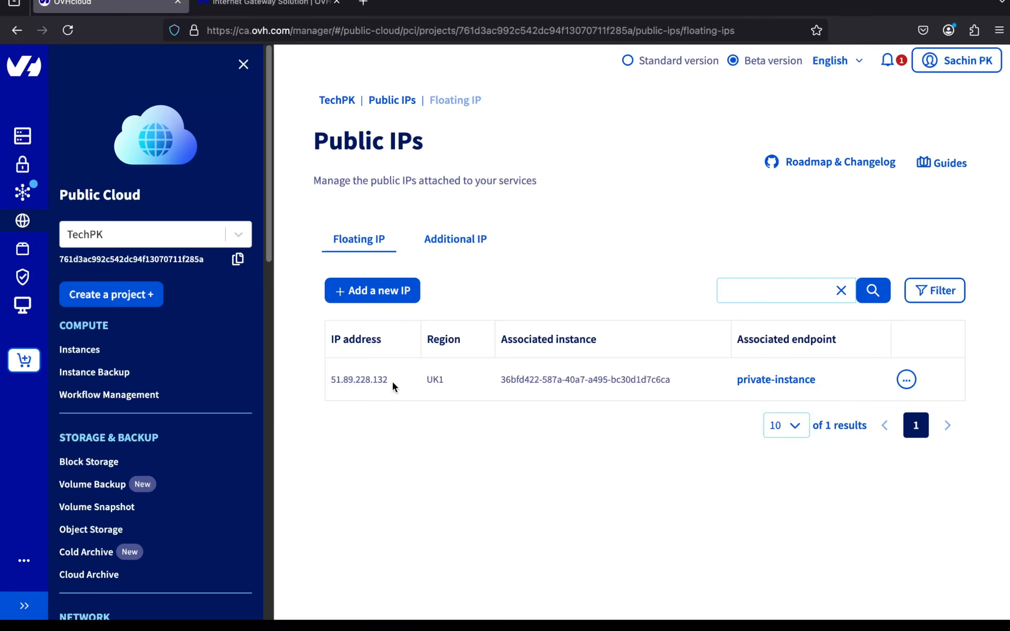
{"action": "left_click_drag", "start_coordinate": [391, 379], "coordinate": [331, 382]}
{"action": "left_click", "coordinate": [380, 434]}
{"action": "key", "text": "super+Tab"}
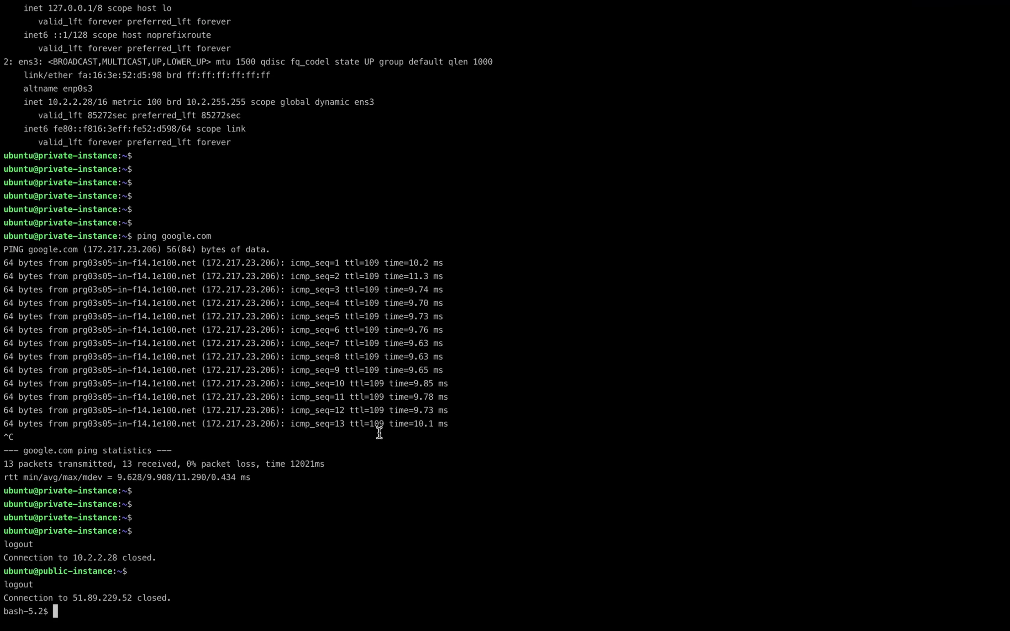
{"action": "key", "text": "Return"}
{"action": "key", "text": "Return"}
{"action": "key", "text": "Return"}
{"action": "key", "text": "Return"}
{"action": "key", "text": "Return"}
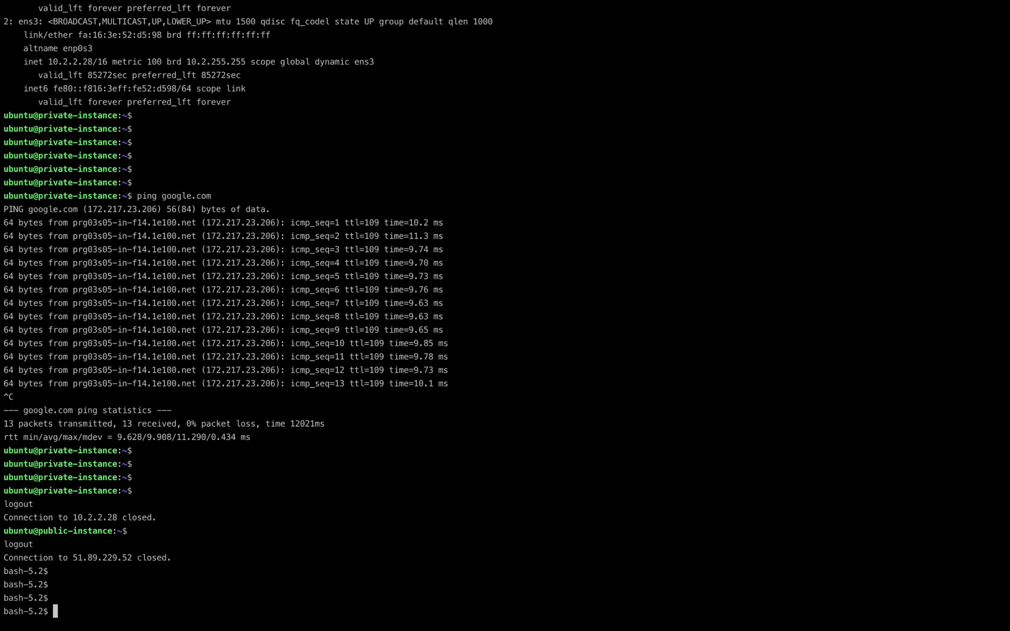
{"action": "key", "text": "Return"}
{"action": "key", "text": "Return"}
{"action": "key", "text": "Return"}
{"action": "key", "text": "Return"}
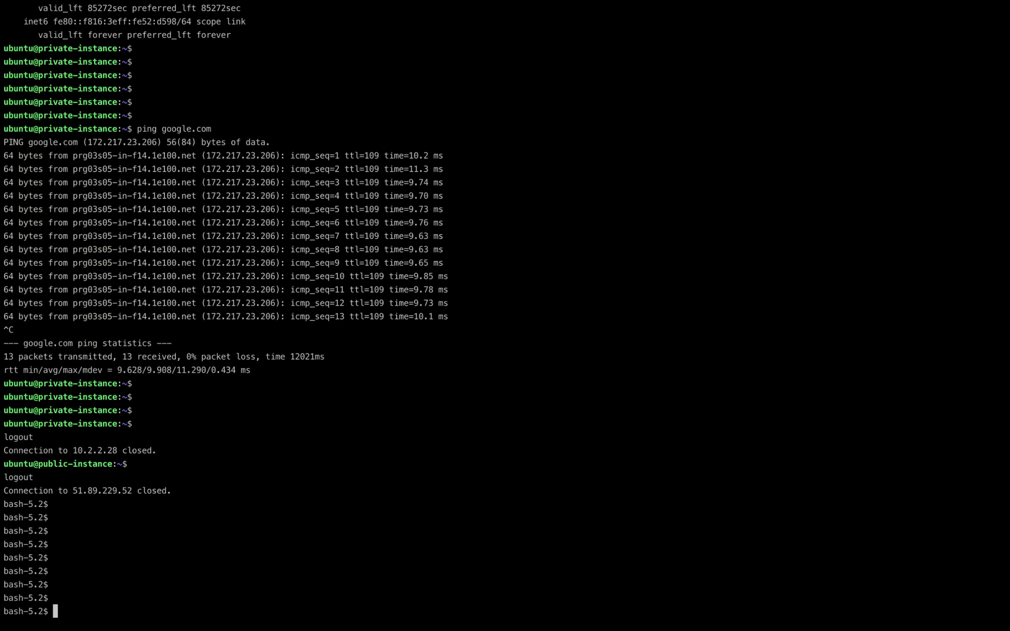
{"action": "type", "text": "ssh "}
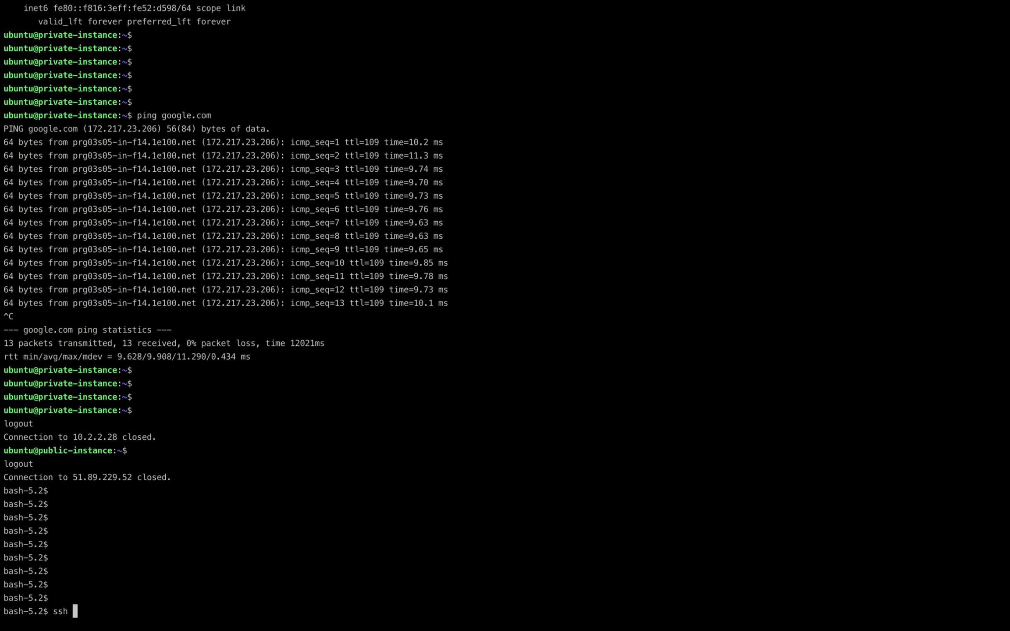
{"action": "type", "text": "ubuntu@"}
{"action": "type", "text": "51.89.228.132"}
{"action": "type", "text": "-i tech_pk"}
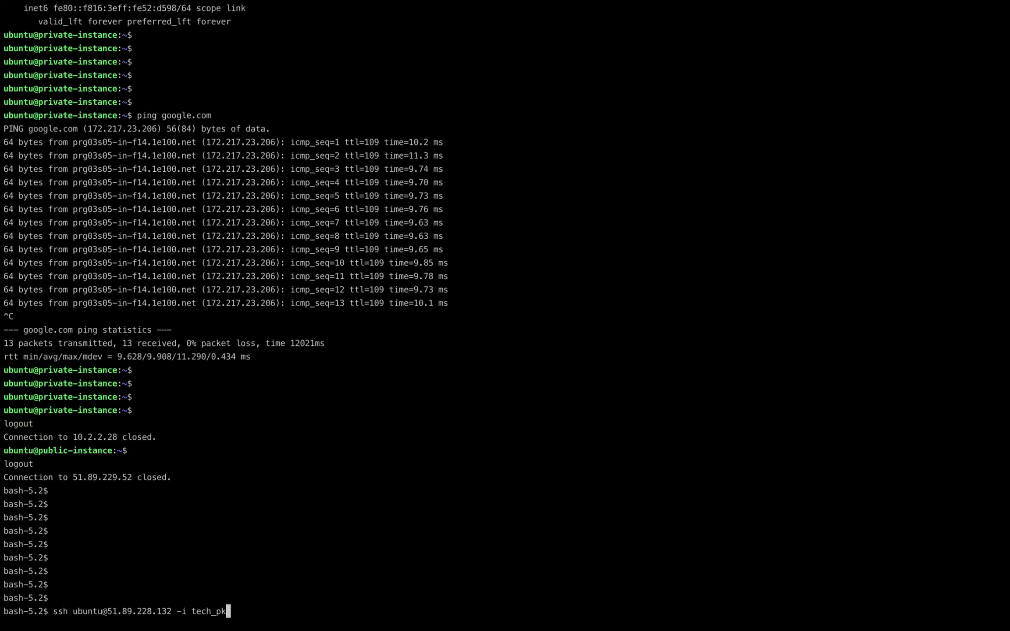
{"action": "key", "text": "Return"}
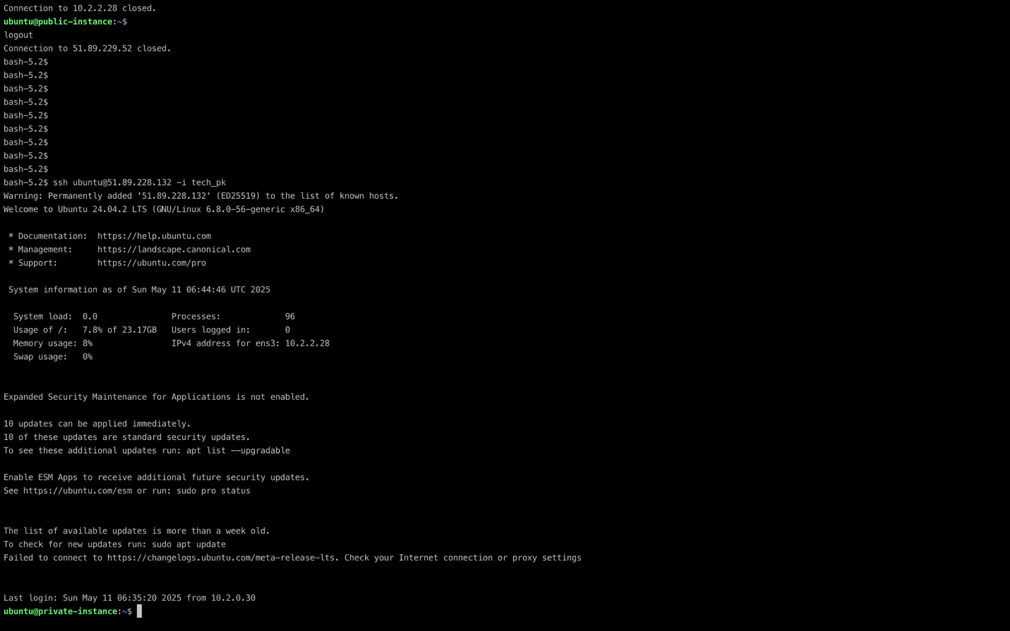
- Run ip addr to confirm private address 10.2.2.28, then return to the Instances list
{"action": "key", "text": "Return"}
{"action": "key", "text": "Return"}
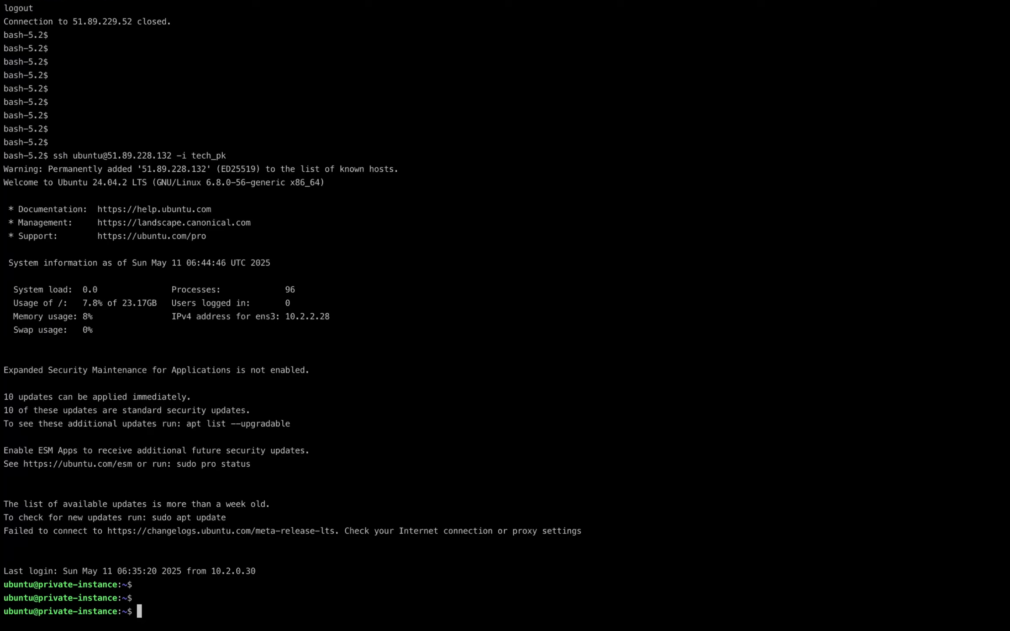
{"action": "type", "text": "ip addr"}
{"action": "key", "text": "Return"}
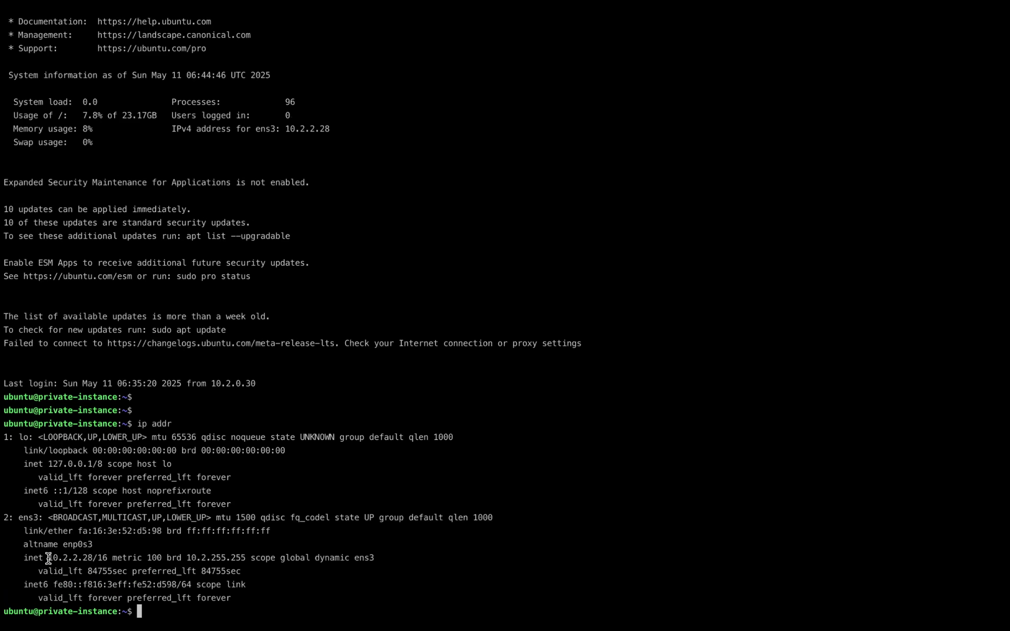
{"action": "left_click_drag", "start_coordinate": [49, 559], "coordinate": [92, 561]}
{"action": "key", "text": "super+Tab"}
{"action": "left_click", "coordinate": [93, 357]}
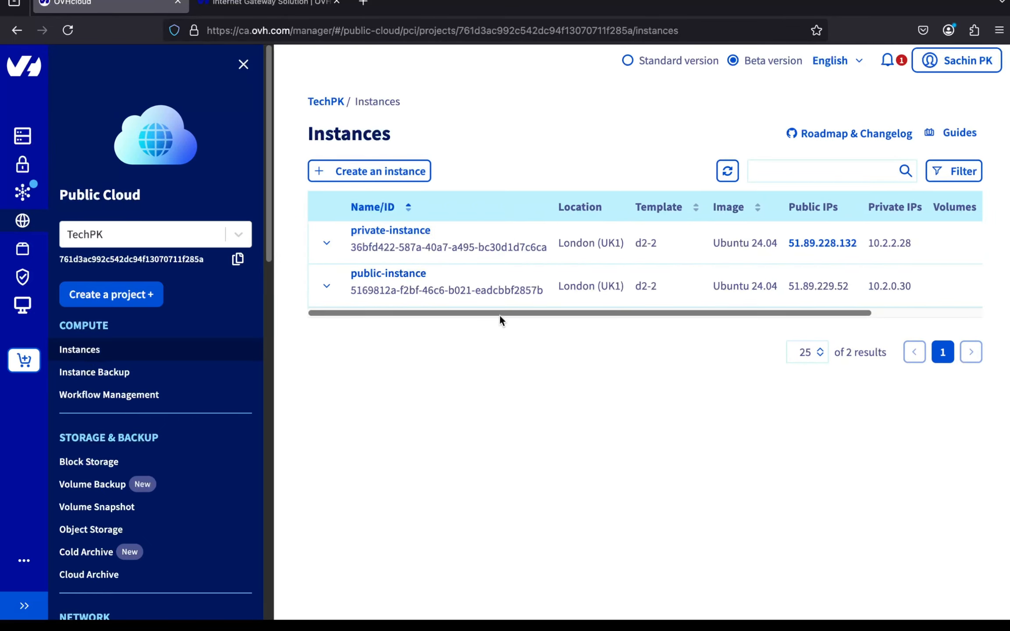
- Scroll the Instances table right to show public IP 51.89.228.132 and Enabled status
{"action": "scroll", "coordinate": [837, 268], "scroll_direction": "right", "scroll_amount": 4}
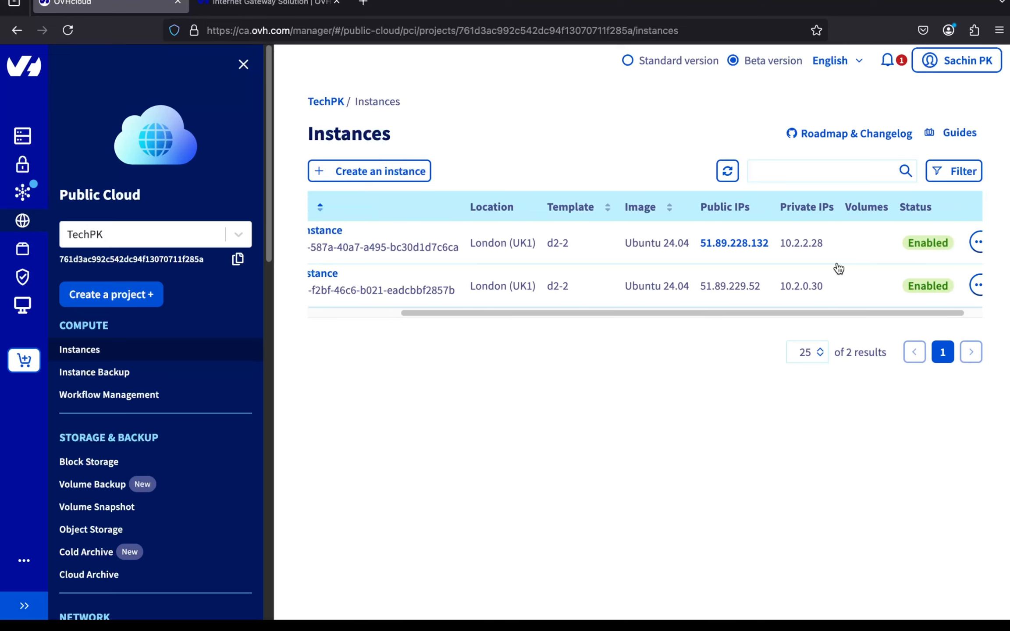